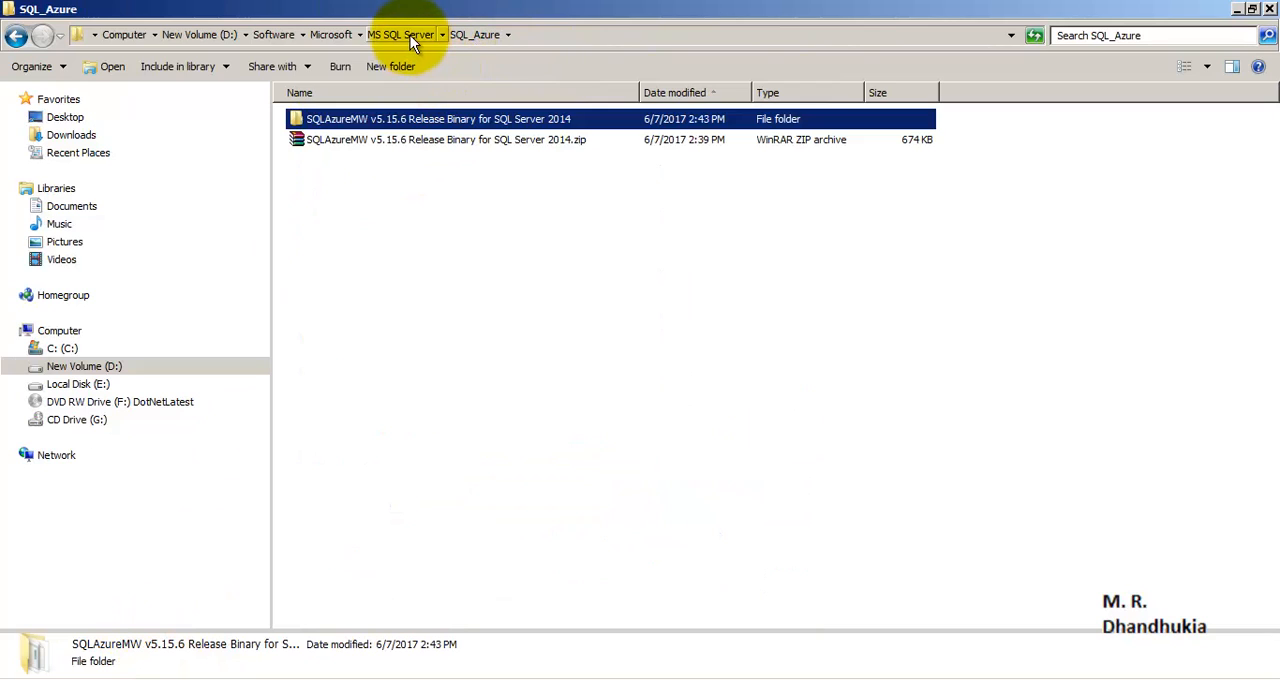
- Open the extracted SQLAzureMW v5.15.6 Release Binary for SQL Server 2014 folder and launch SQLAzureMW.exe
{"action": "left_click", "coordinate": [437, 145]}
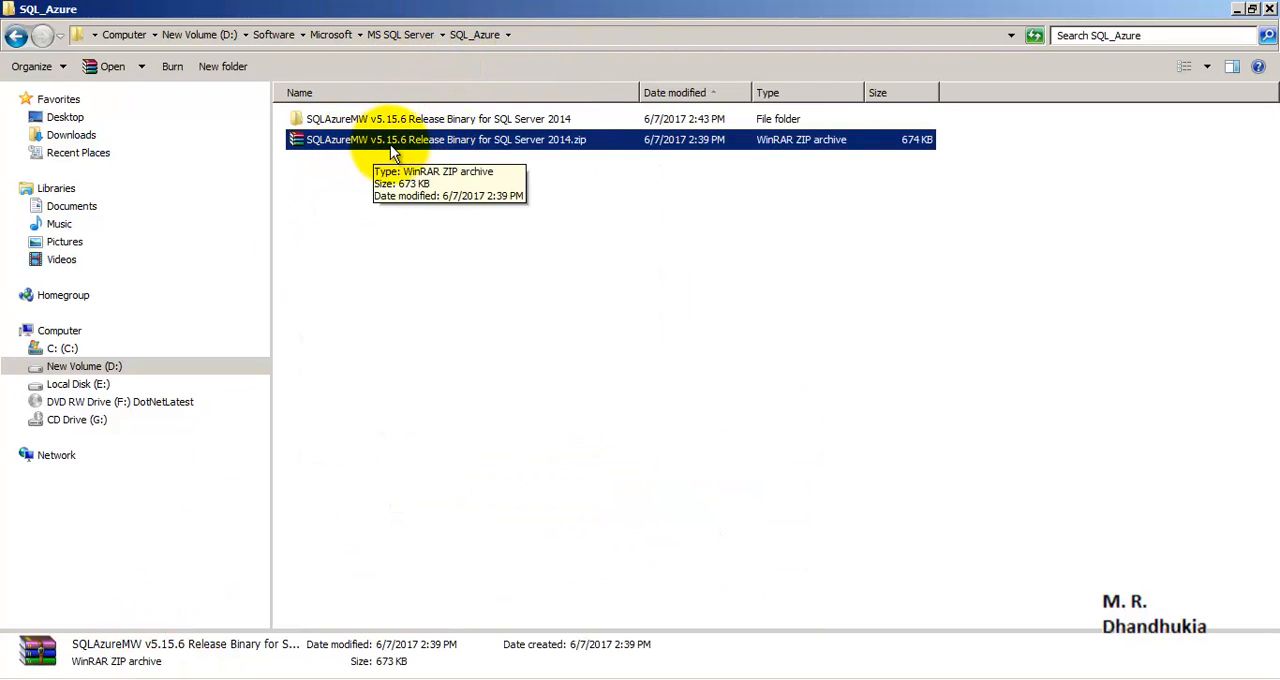
{"action": "left_click", "coordinate": [495, 118]}
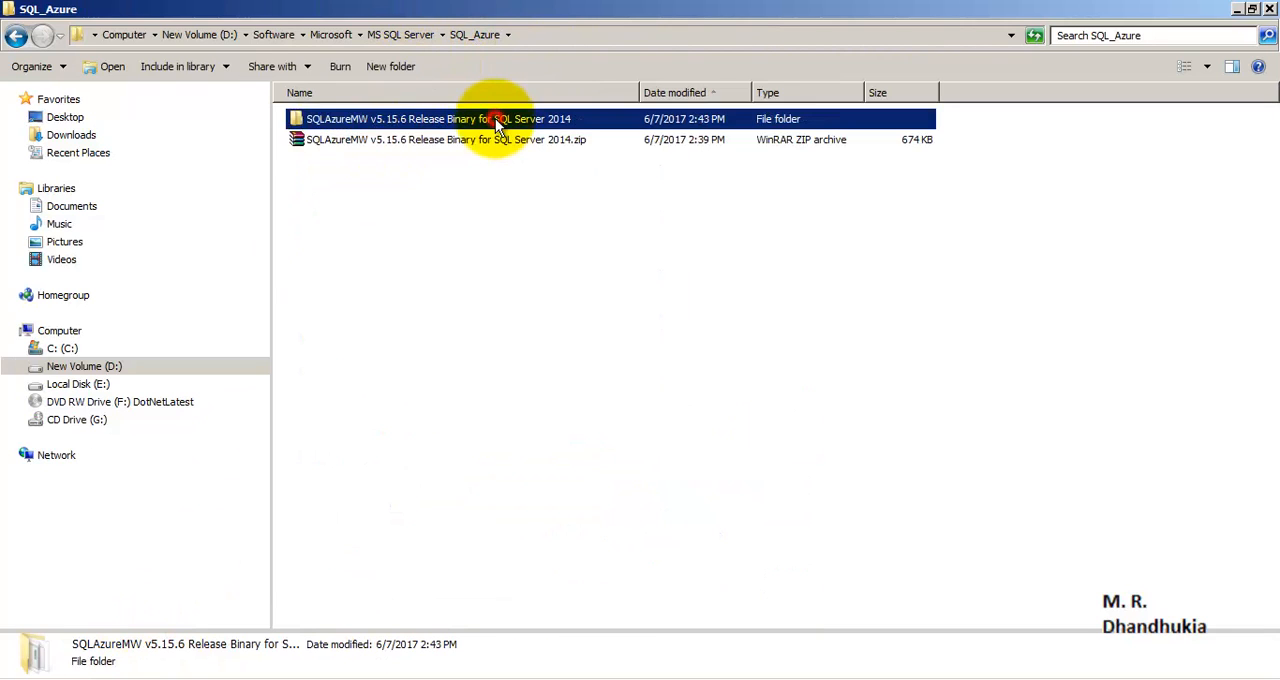
{"action": "double_click", "coordinate": [495, 118]}
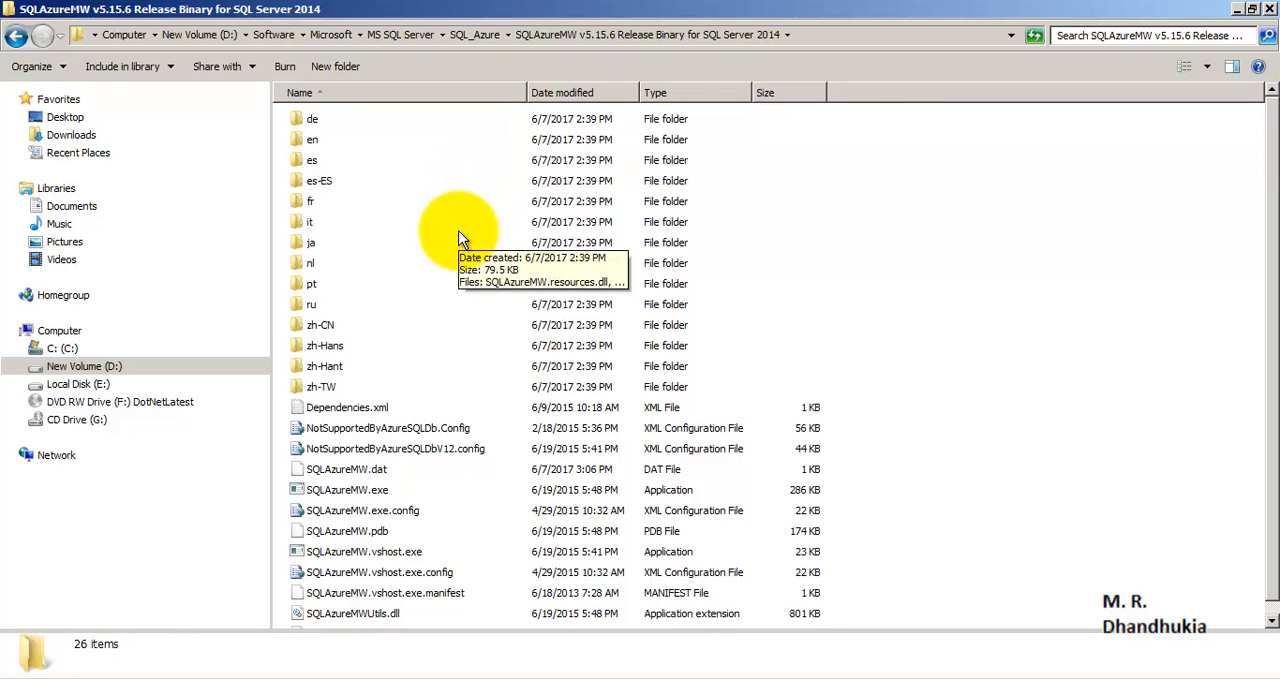
{"action": "left_click", "coordinate": [355, 489]}
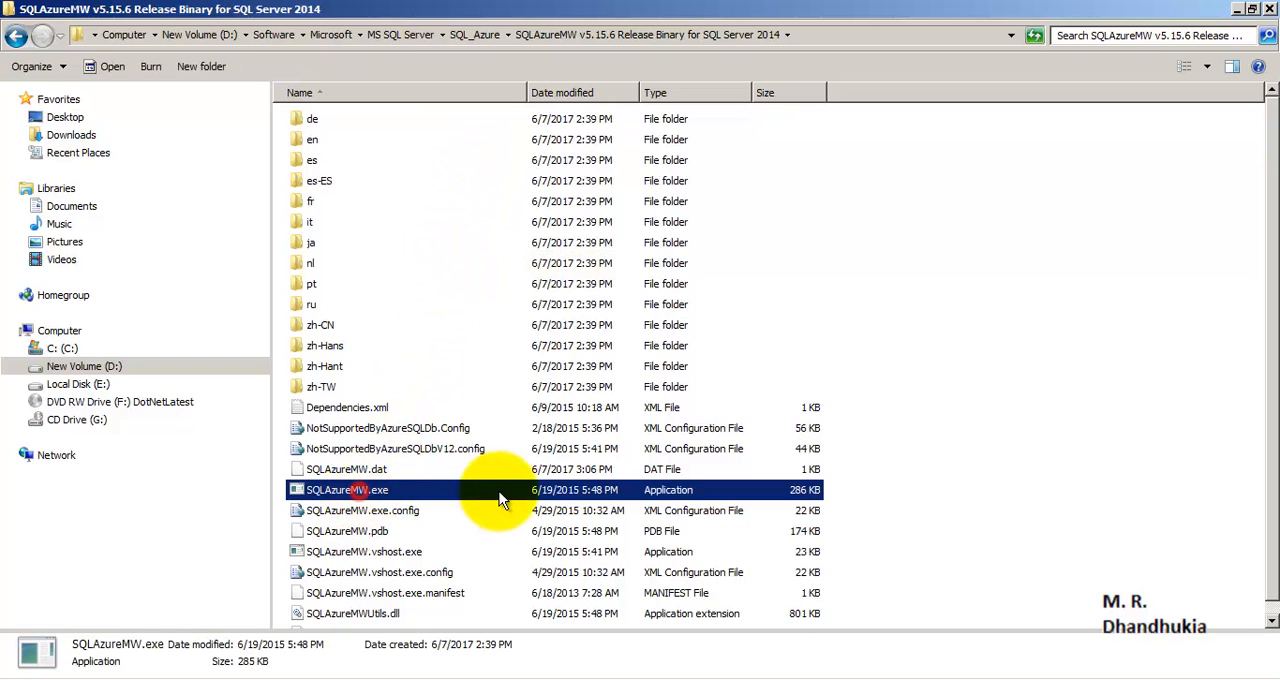
{"action": "double_click", "coordinate": [365, 492]}
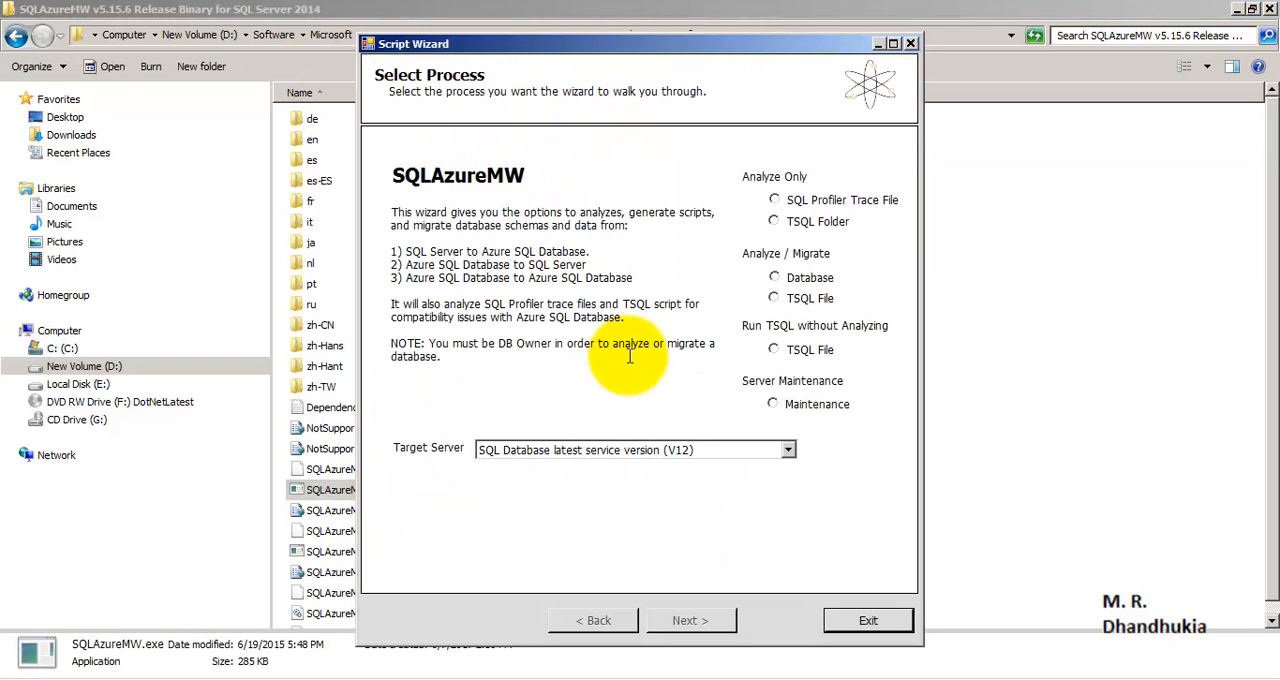
- Set the wizard to analyze and migrate a database, with Azure SQL Database as the target server
{"action": "left_click", "coordinate": [776, 279]}
{"action": "left_click", "coordinate": [683, 449]}
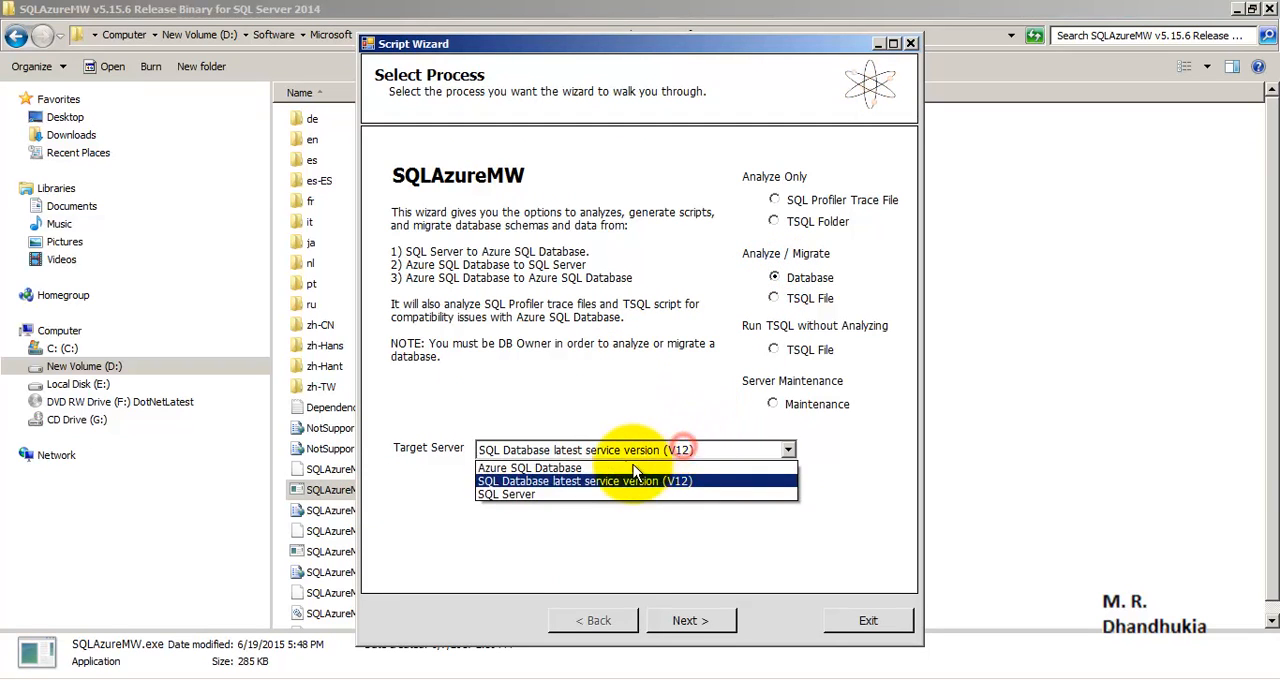
{"action": "left_click", "coordinate": [629, 467]}
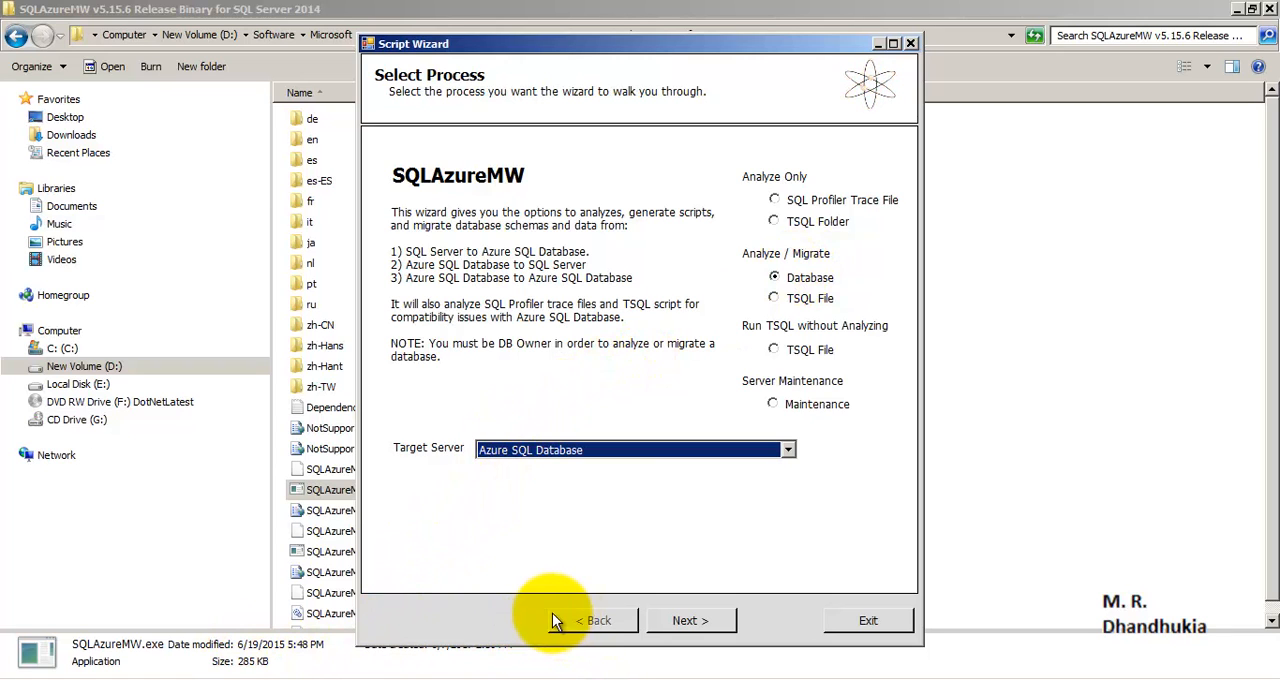
- Switch to Windows Photo Viewer and review the three Missing_Components images on missing platform features, non-supported DDL and non-supported DML
{"action": "left_click", "coordinate": [641, 679]}
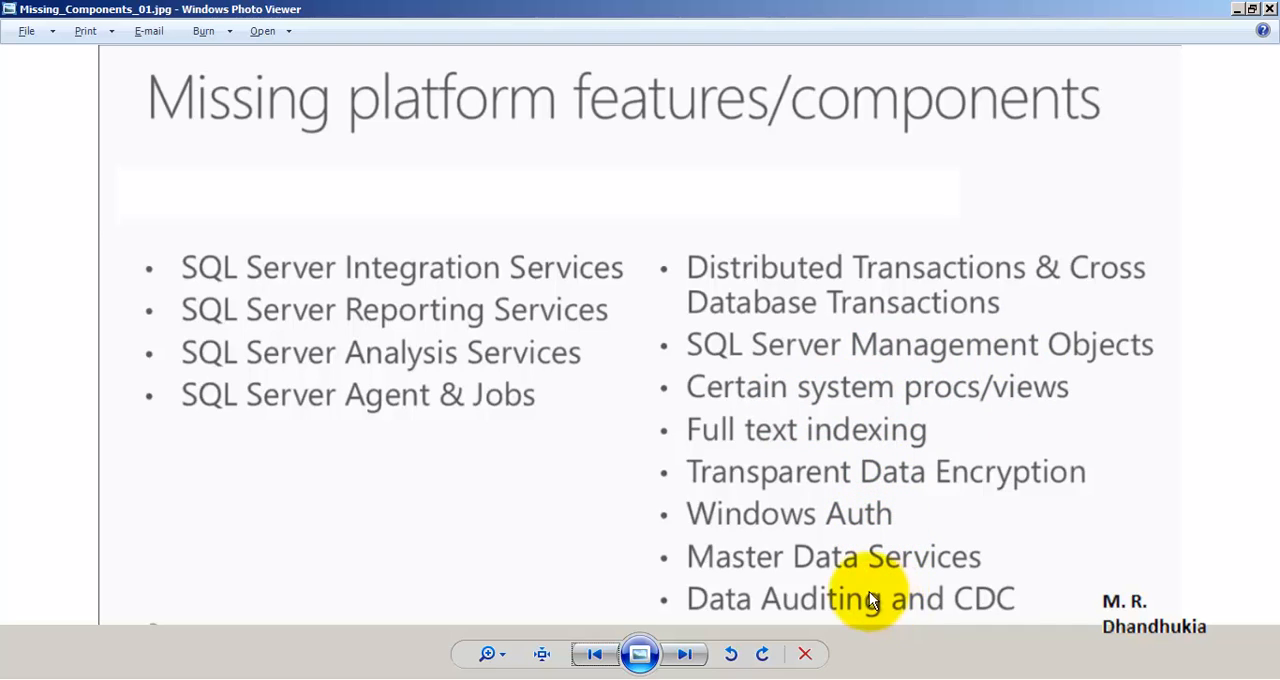
{"action": "left_click", "coordinate": [684, 653]}
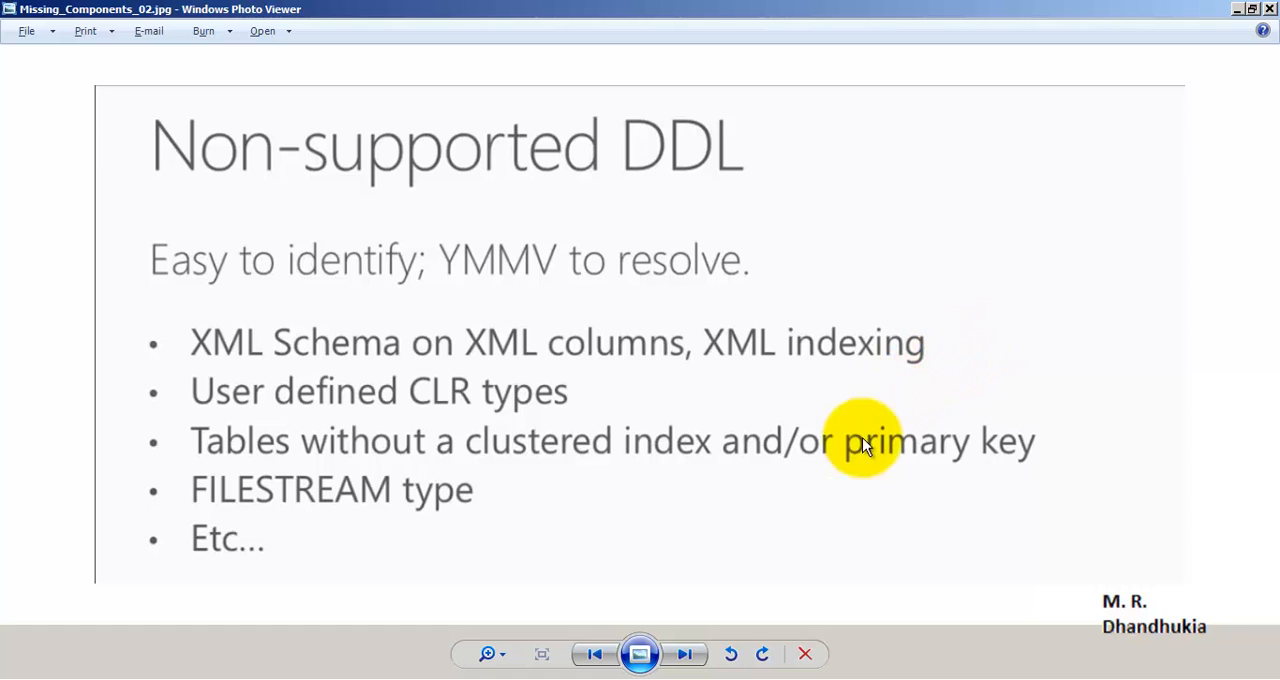
{"action": "left_click", "coordinate": [686, 655]}
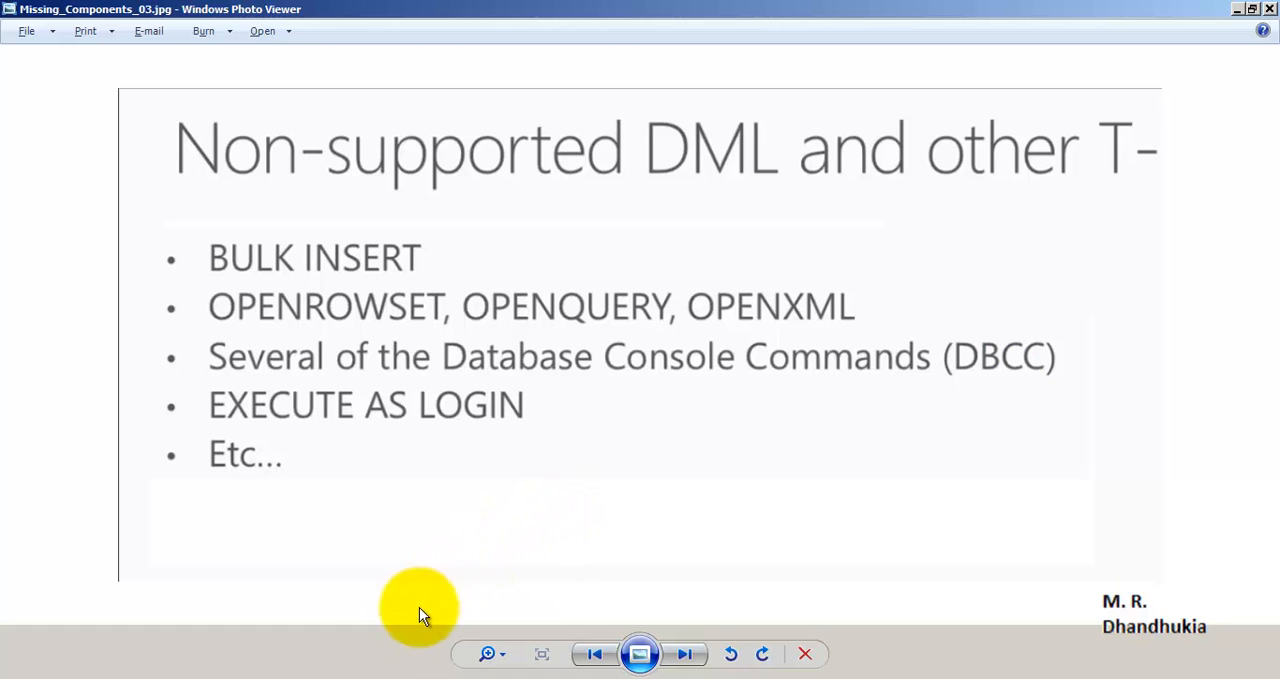
- Switch to SQL Server Management Studio and view the top 1000 rows of DB_for_Azure's Customer_data and Flight tables, closing each query
{"action": "left_click", "coordinate": [375, 662]}
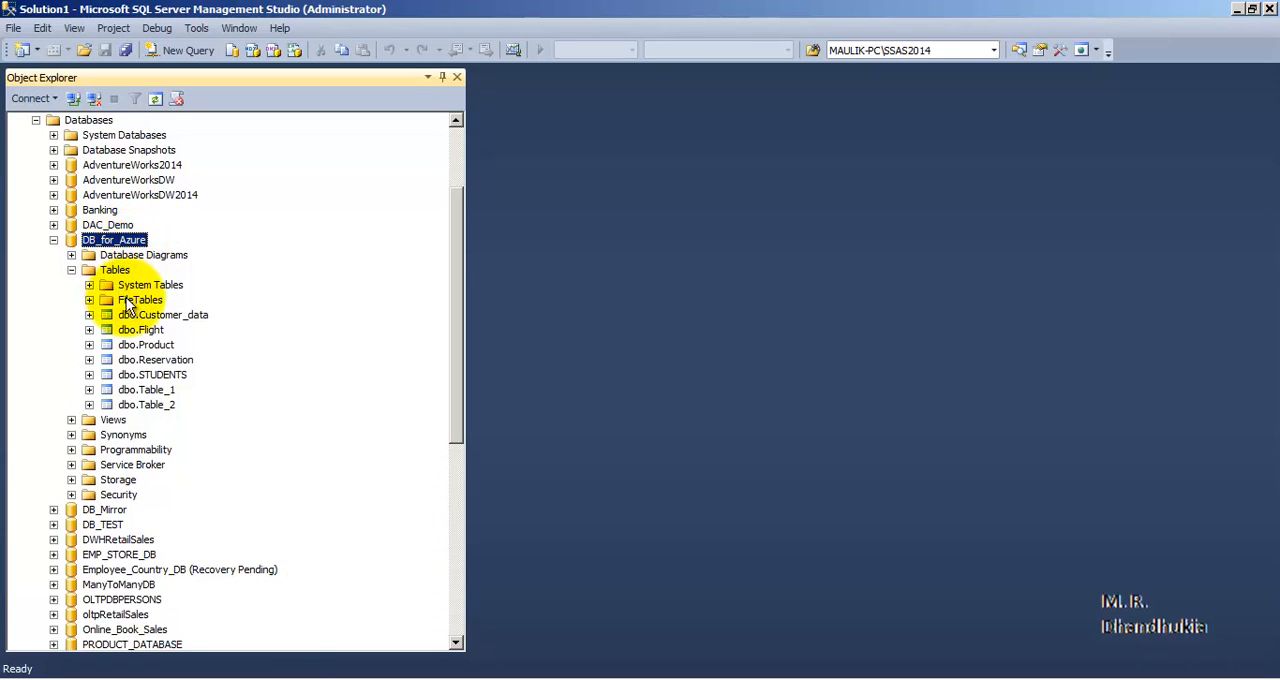
{"action": "right_click", "coordinate": [157, 316]}
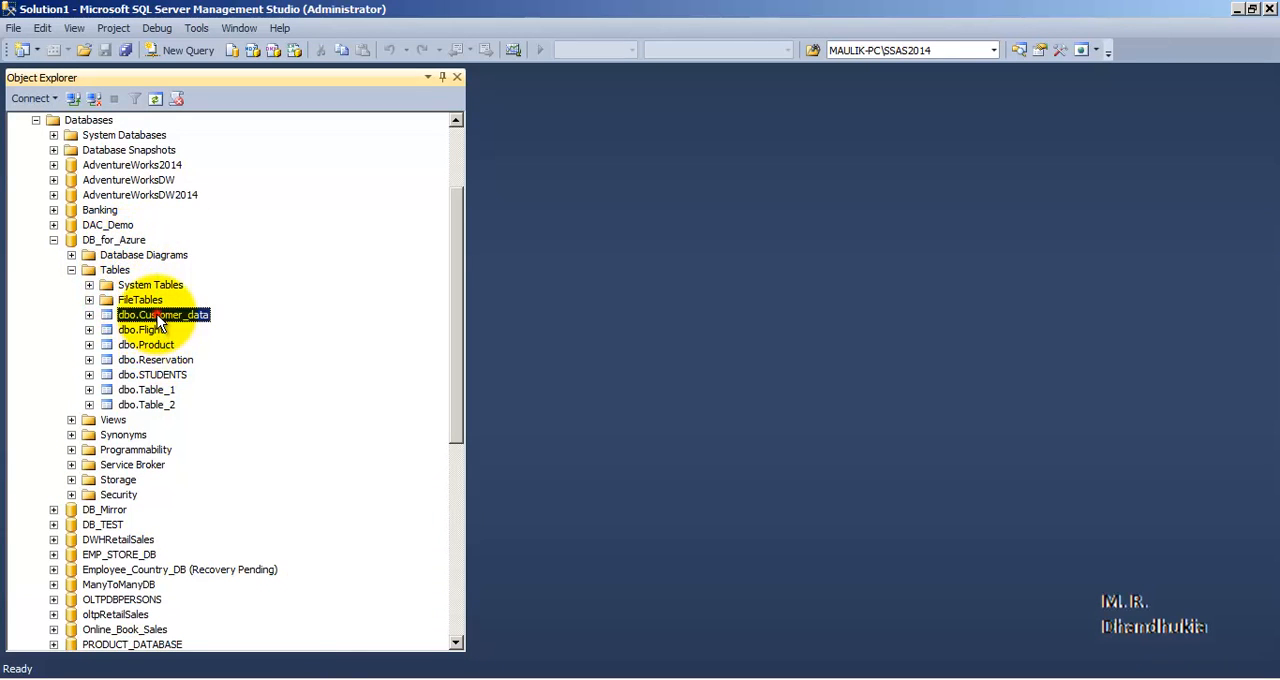
{"action": "left_click", "coordinate": [192, 338]}
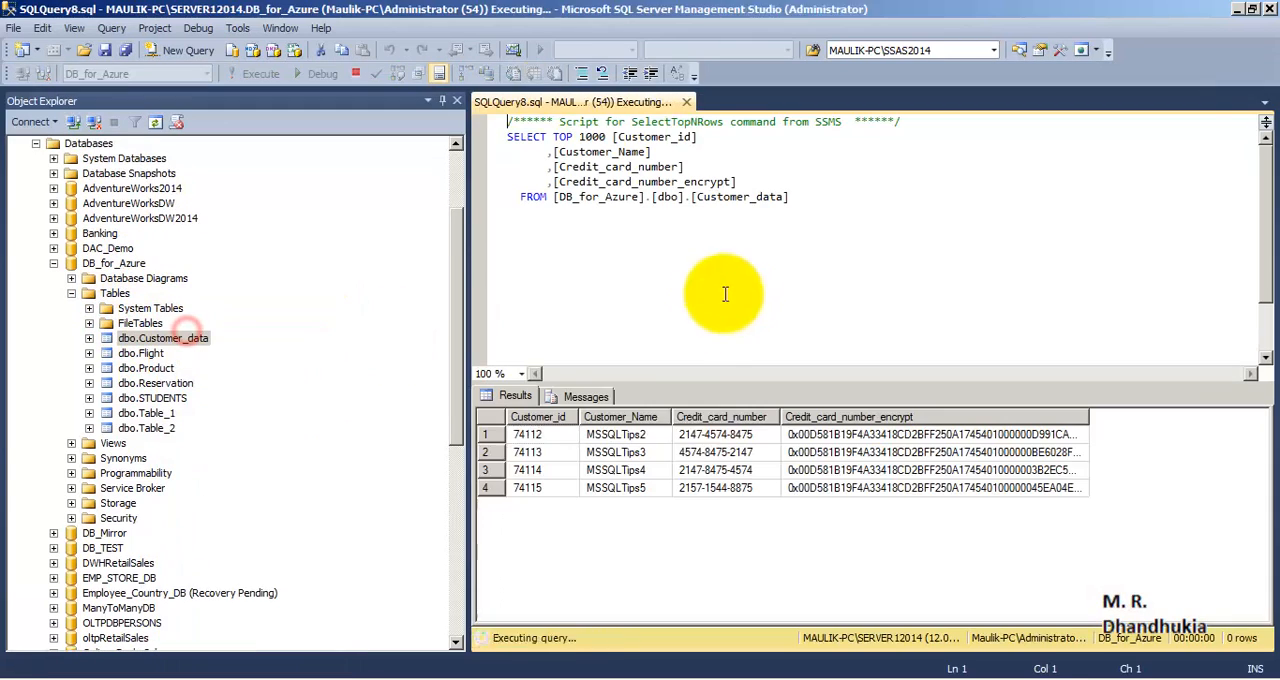
{"action": "left_click", "coordinate": [691, 104]}
{"action": "right_click", "coordinate": [168, 334]}
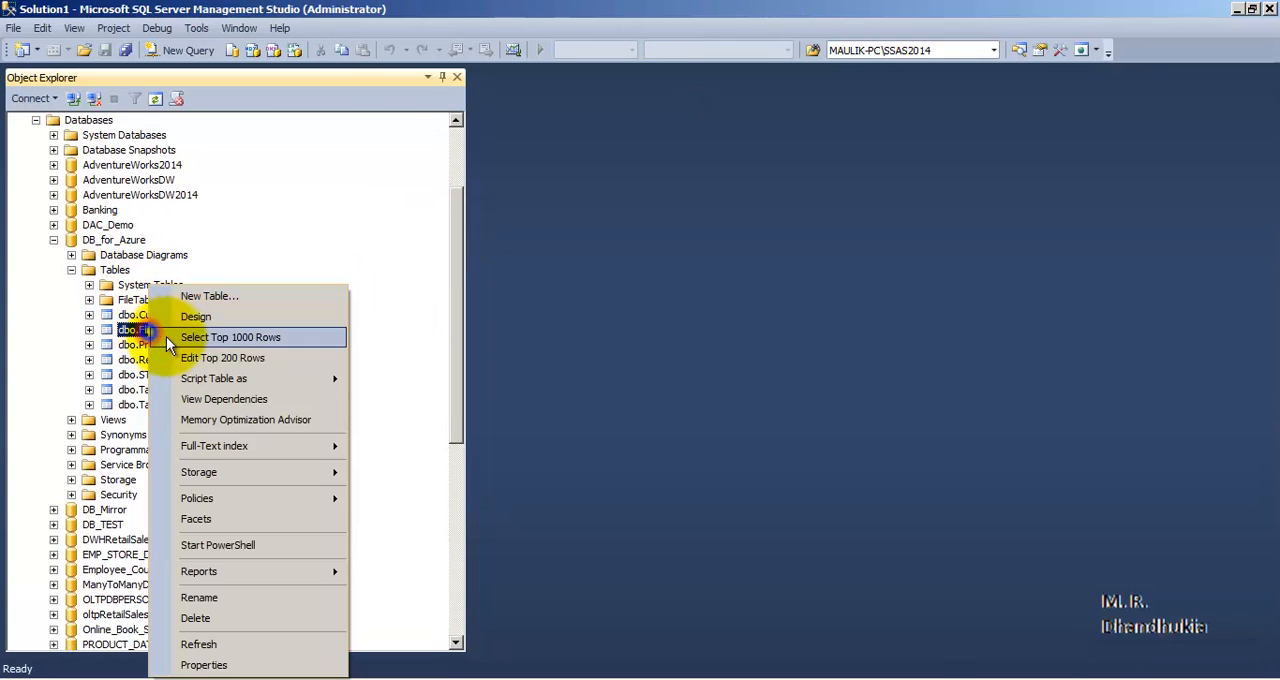
{"action": "left_click", "coordinate": [290, 338]}
{"action": "left_click", "coordinate": [688, 102]}
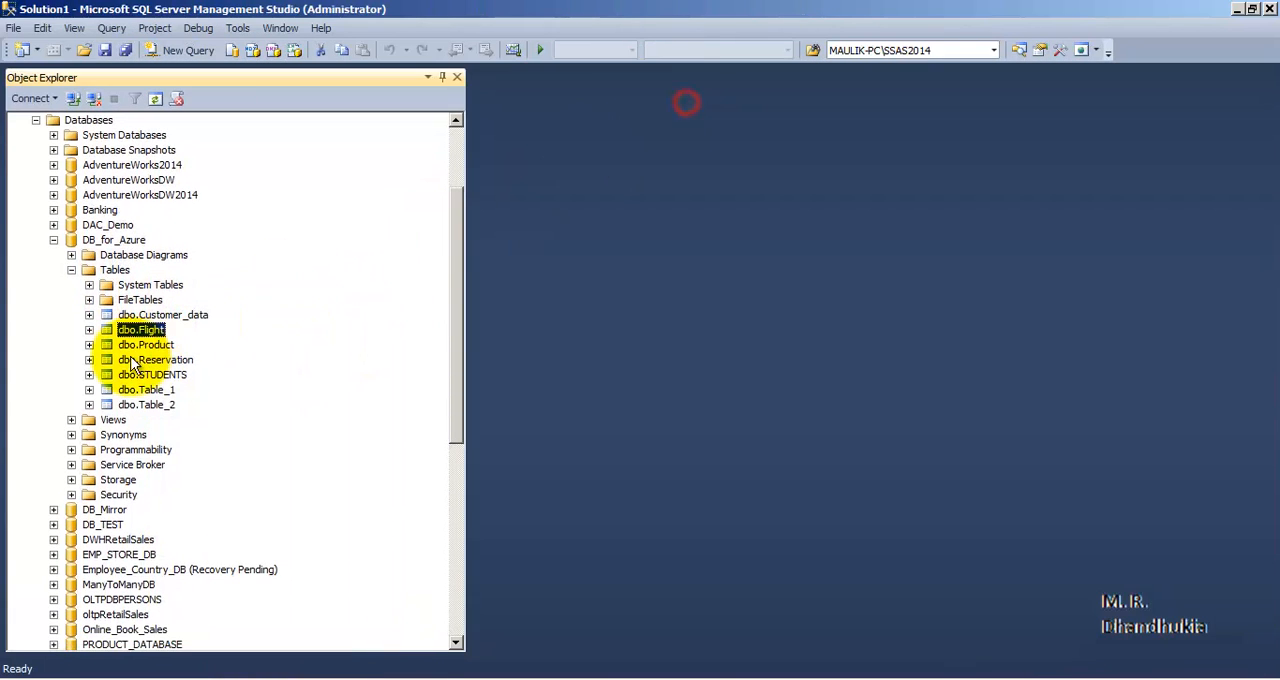
- View the top 1000 rows of the Product and Reservation tables in DB_for_Azure, closing each query
{"action": "left_click", "coordinate": [147, 346]}
{"action": "right_click", "coordinate": [150, 352]}
{"action": "left_click", "coordinate": [225, 265]}
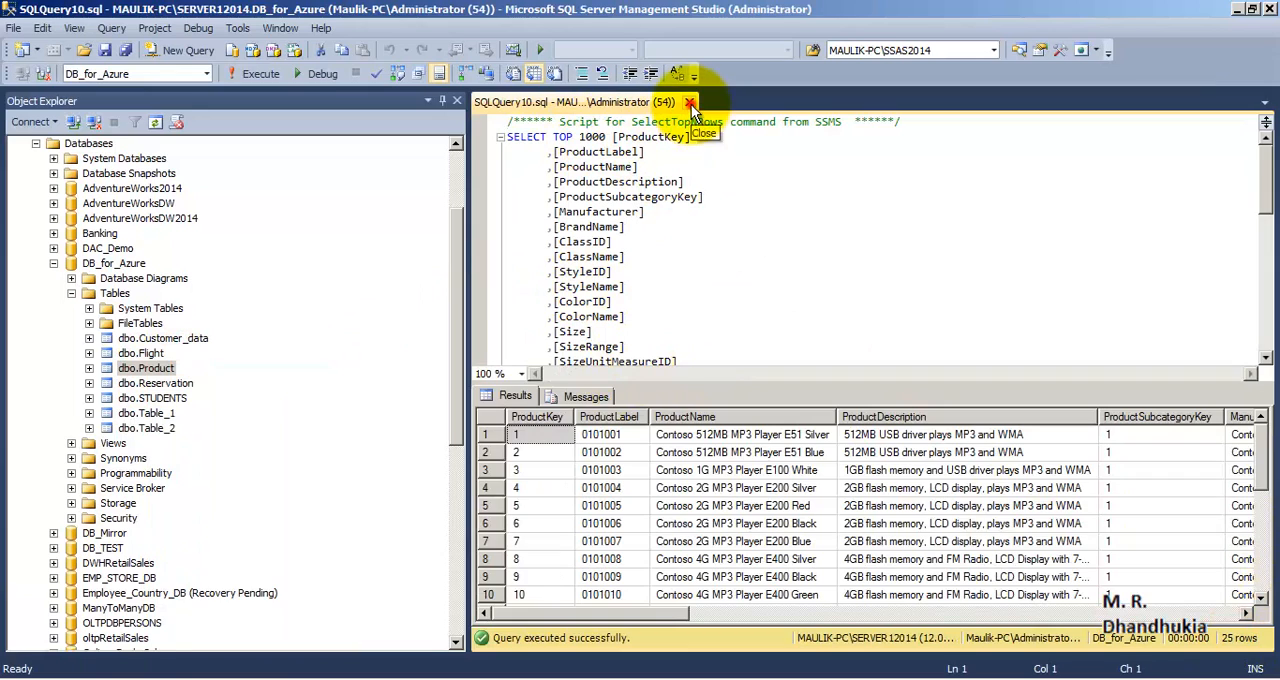
{"action": "left_click", "coordinate": [690, 103]}
{"action": "left_click", "coordinate": [178, 362]}
{"action": "right_click", "coordinate": [183, 368]}
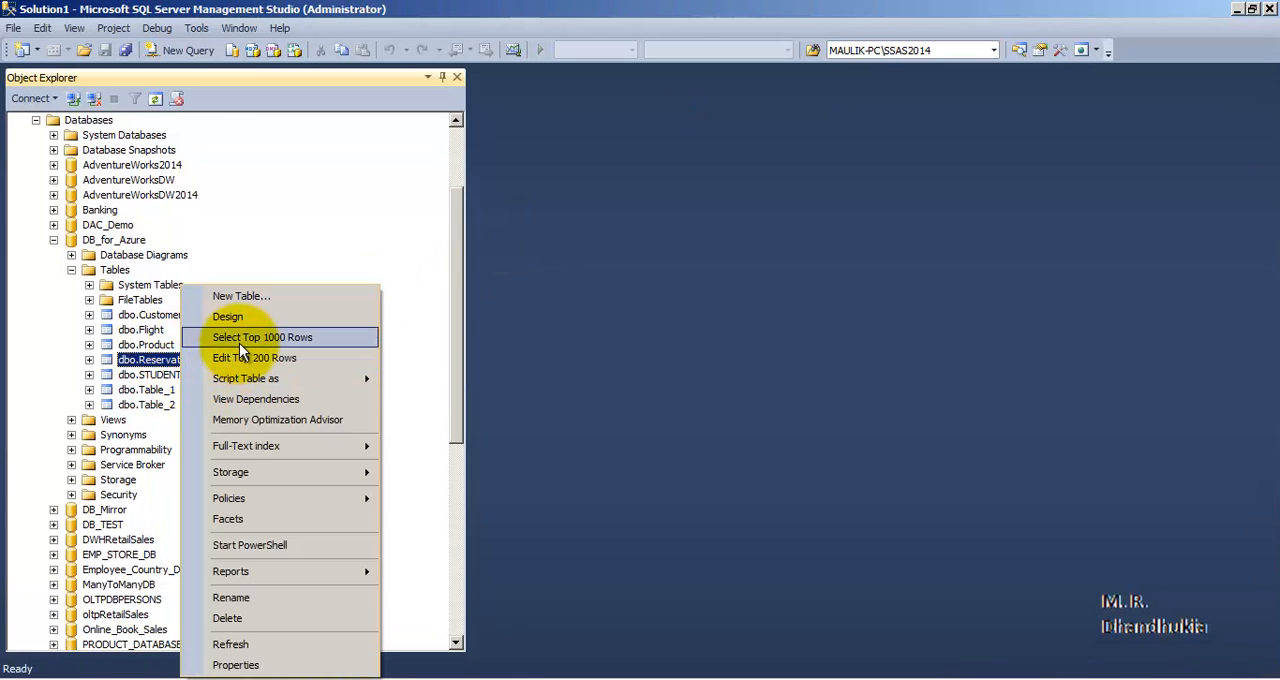
{"action": "left_click", "coordinate": [239, 343]}
{"action": "left_click", "coordinate": [689, 102]}
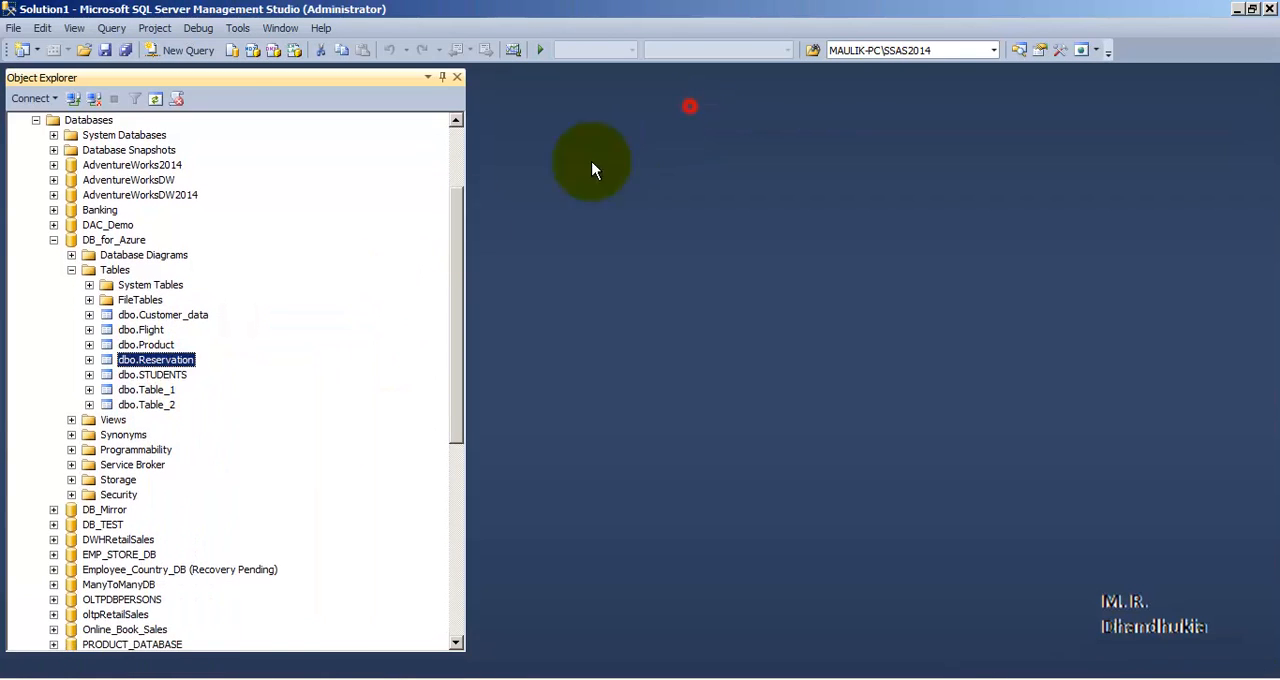
- View the top 1000 rows of the STUDENTS table in DB_for_Azure and close the query
{"action": "left_click", "coordinate": [160, 374]}
{"action": "right_click", "coordinate": [160, 374]}
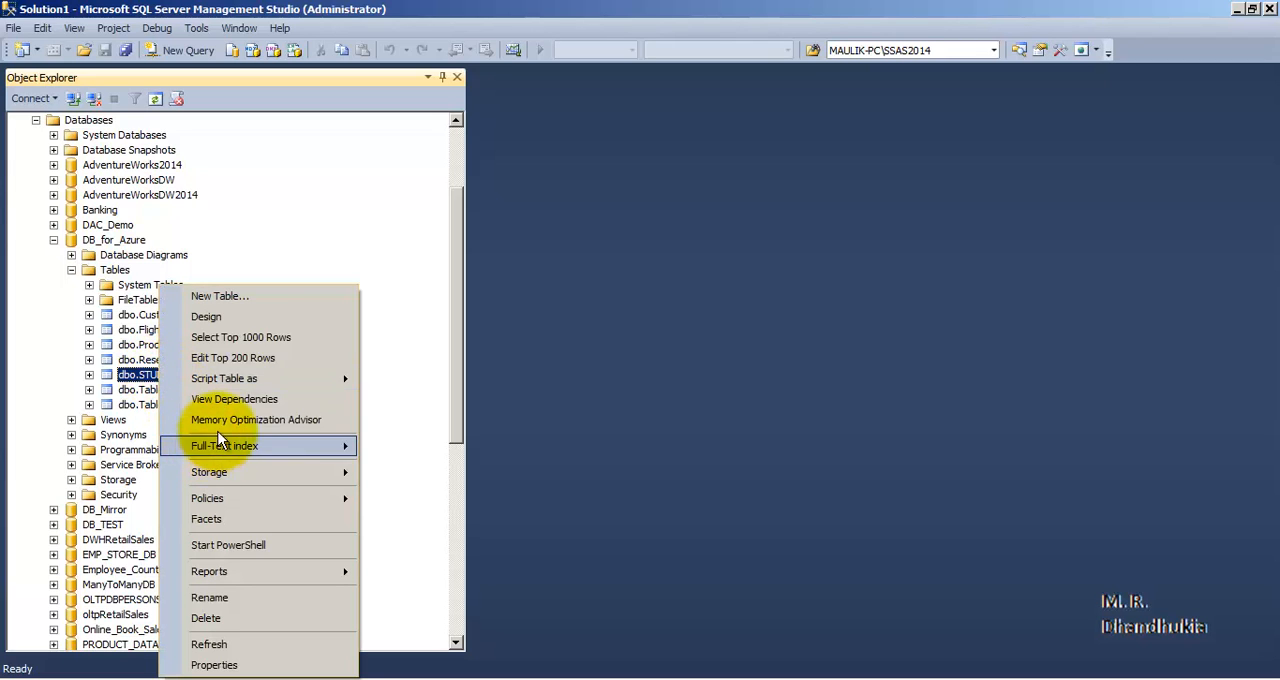
{"action": "left_click", "coordinate": [258, 338]}
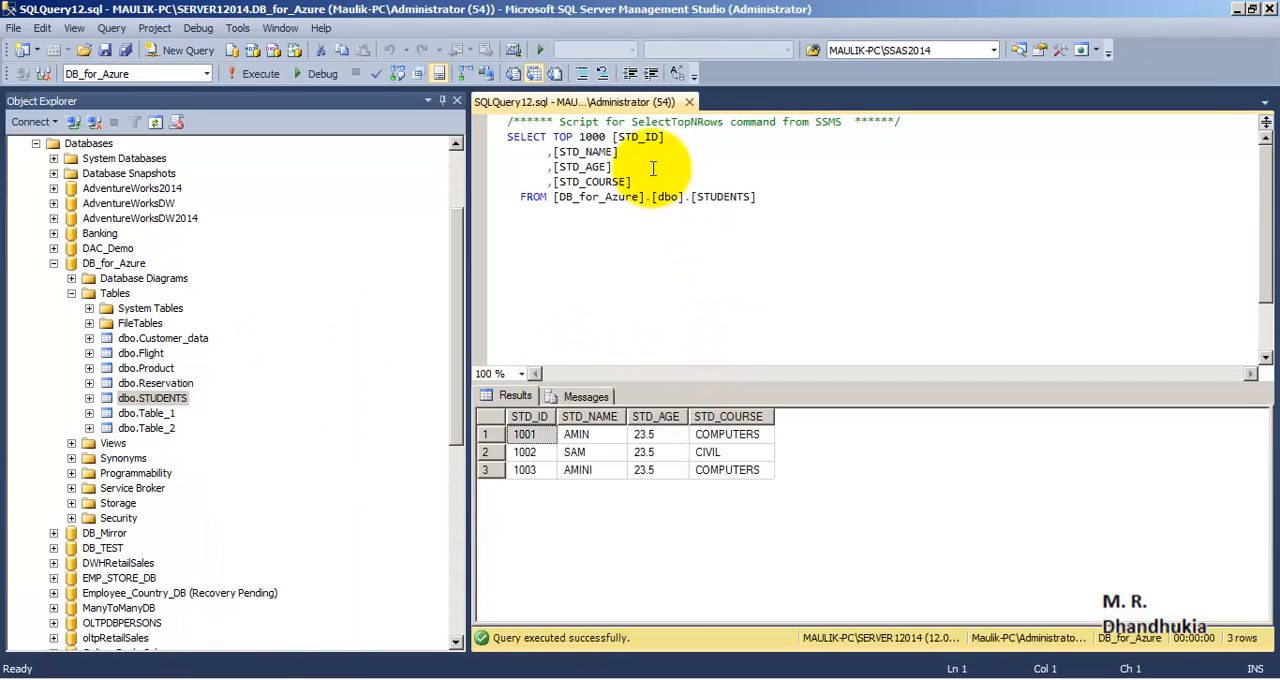
{"action": "left_click", "coordinate": [689, 100]}
- View the top 1000 rows of Table_1 and Table_2 in DB_for_Azure, closing each query
{"action": "right_click", "coordinate": [170, 391]}
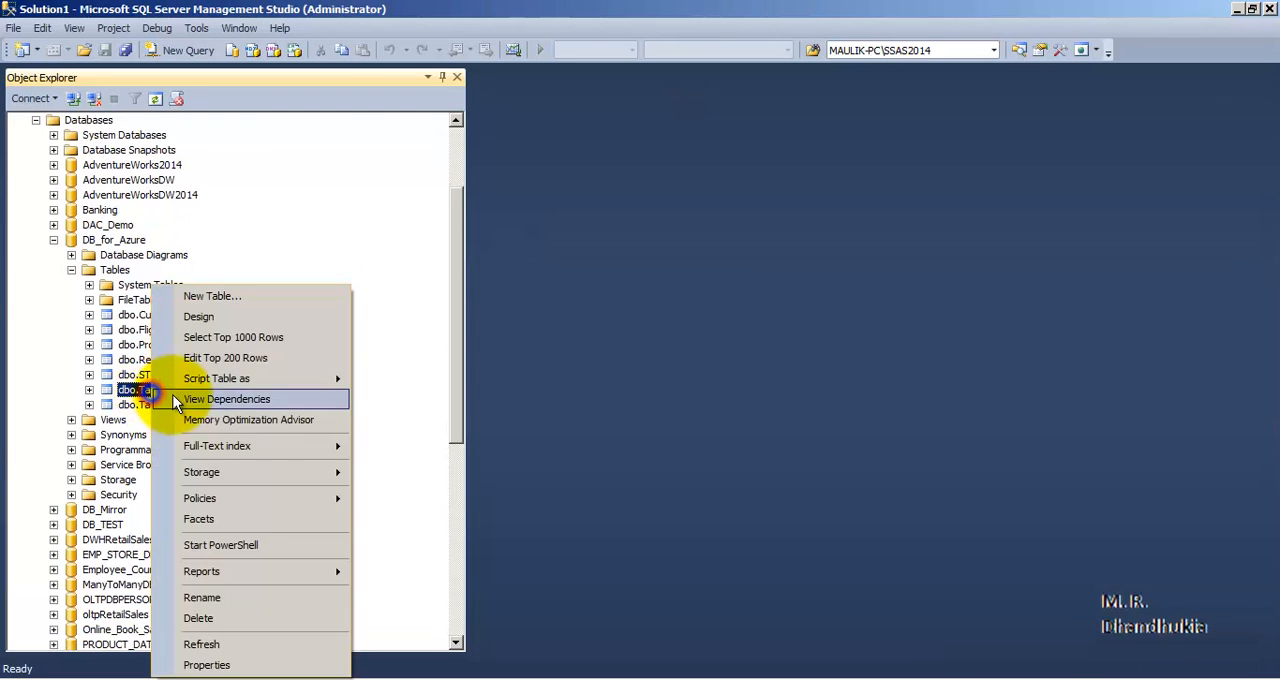
{"action": "left_click", "coordinate": [224, 339]}
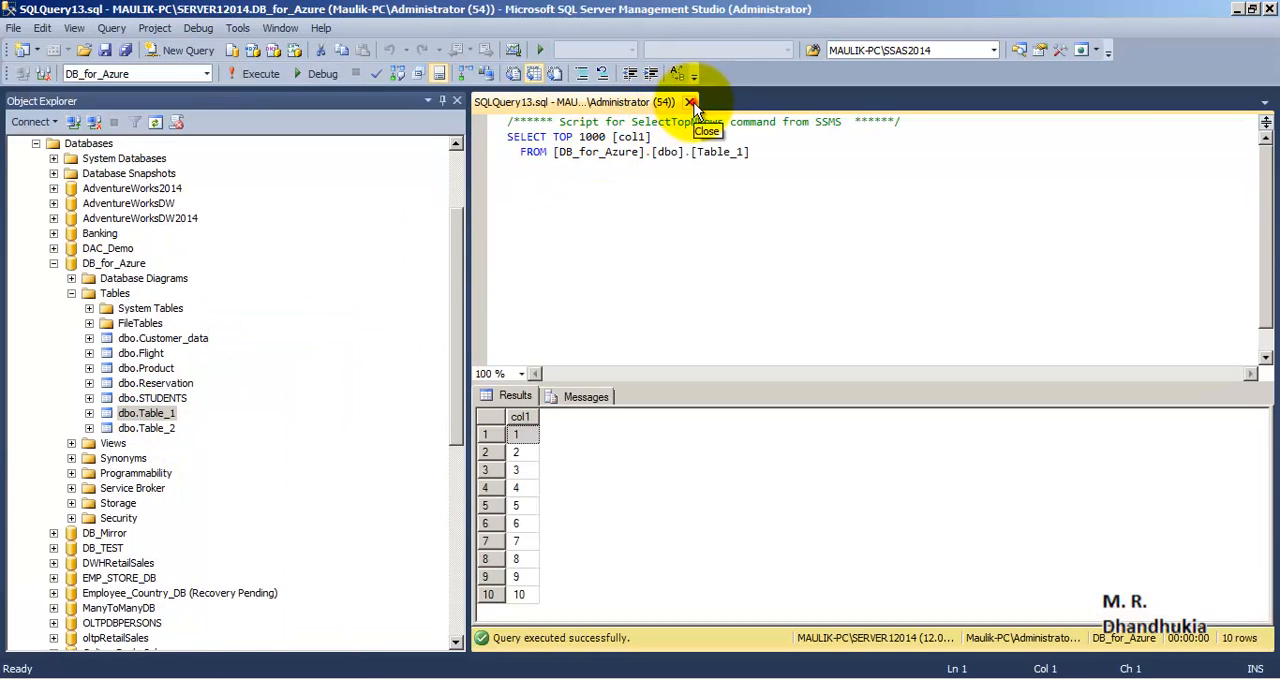
{"action": "left_click", "coordinate": [689, 102]}
{"action": "left_click", "coordinate": [168, 405]}
{"action": "right_click", "coordinate": [170, 405]}
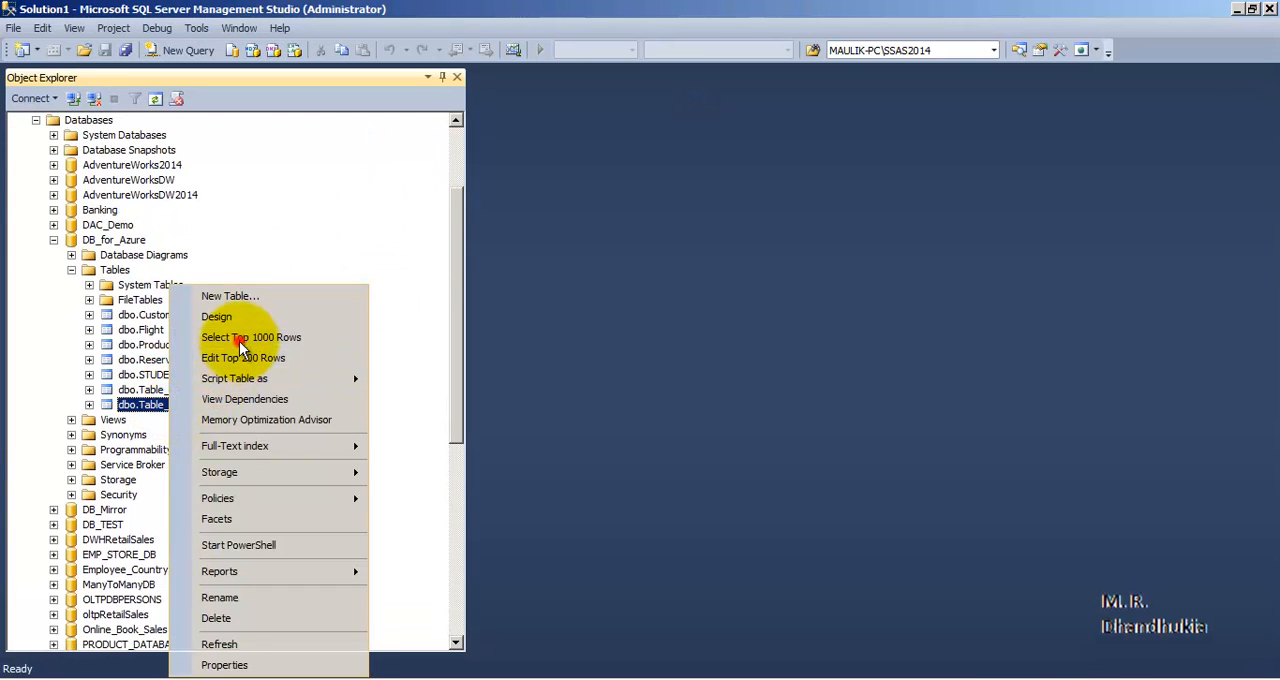
{"action": "left_click", "coordinate": [239, 341]}
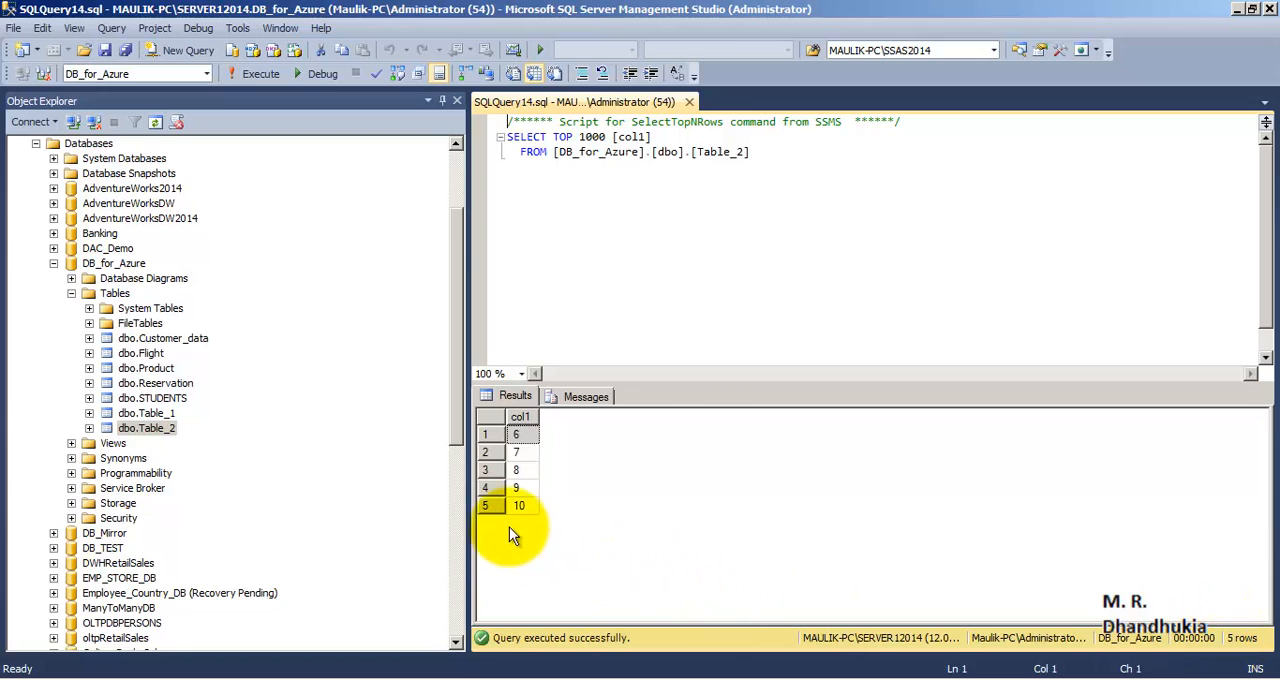
{"action": "left_click", "coordinate": [689, 102]}
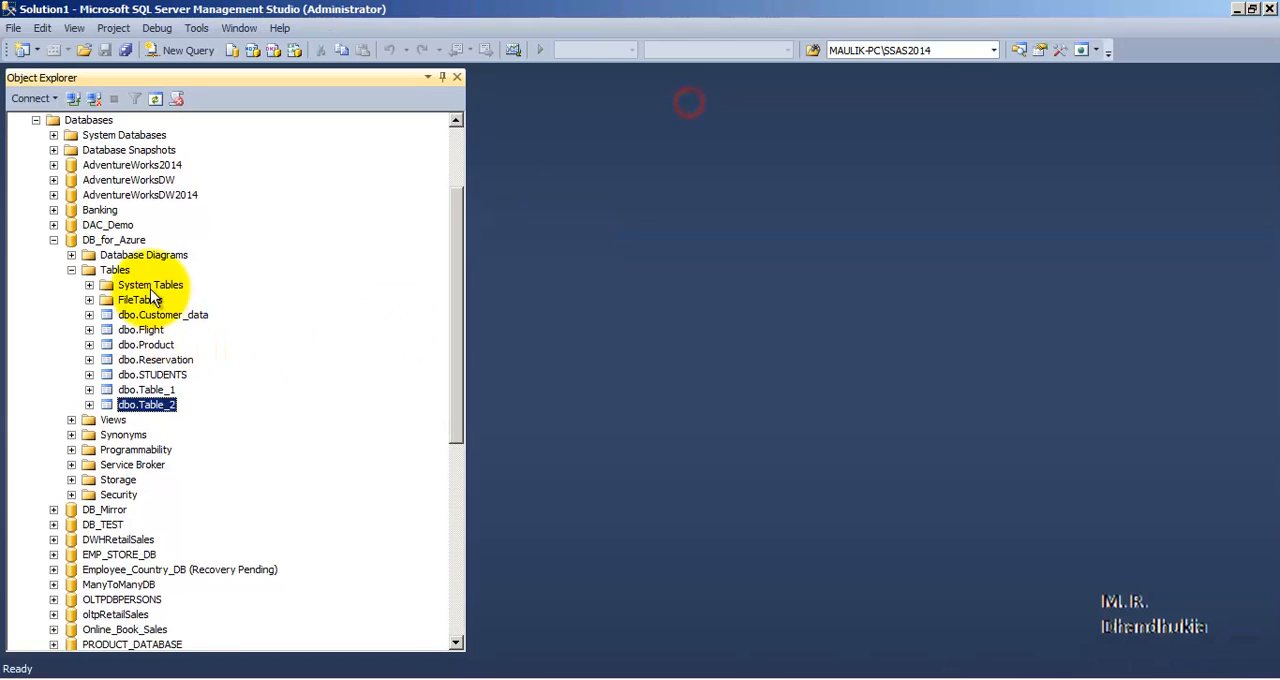
- Expand the Views folder of DB_for_Azure to examine its views, collapse it and select the database again
{"action": "left_click", "coordinate": [108, 240]}
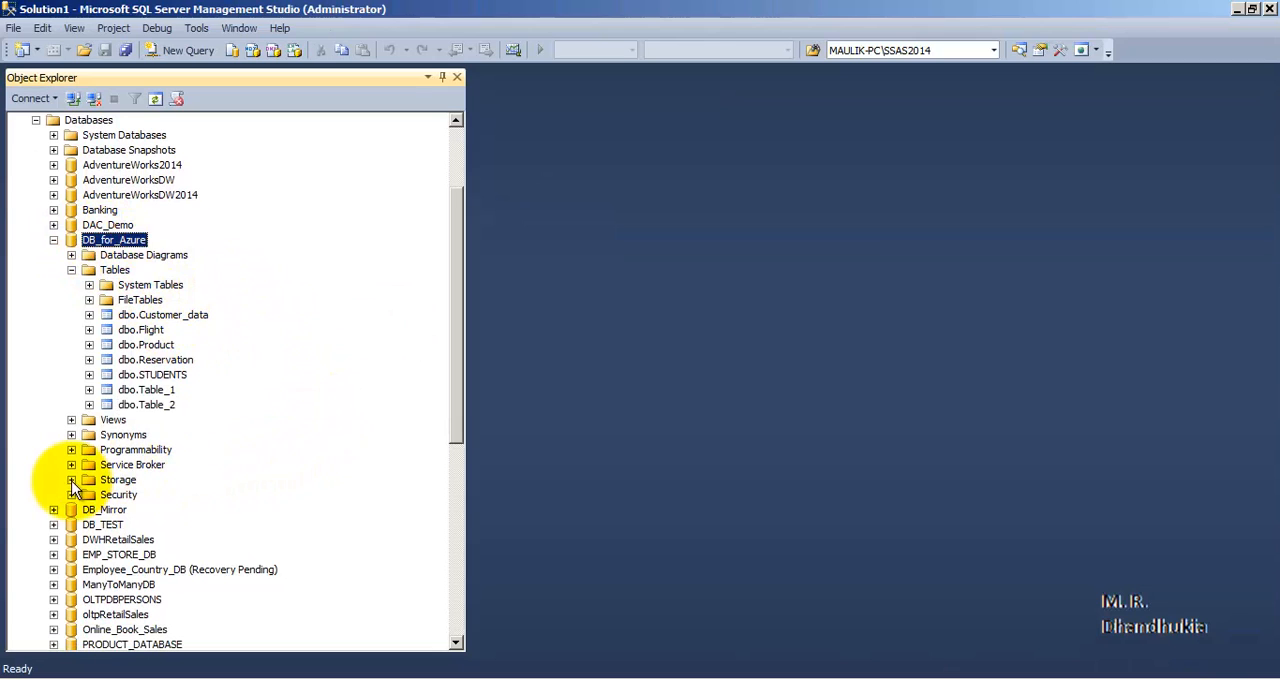
{"action": "left_click", "coordinate": [71, 419]}
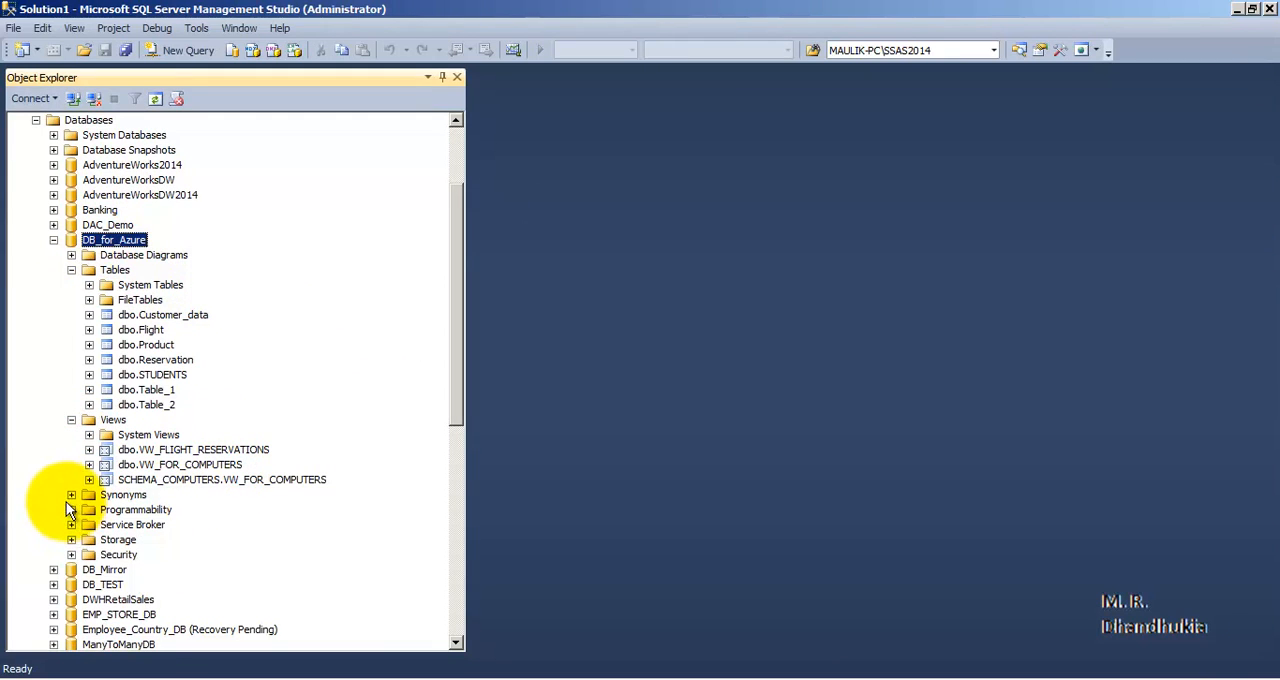
{"action": "left_click", "coordinate": [175, 465]}
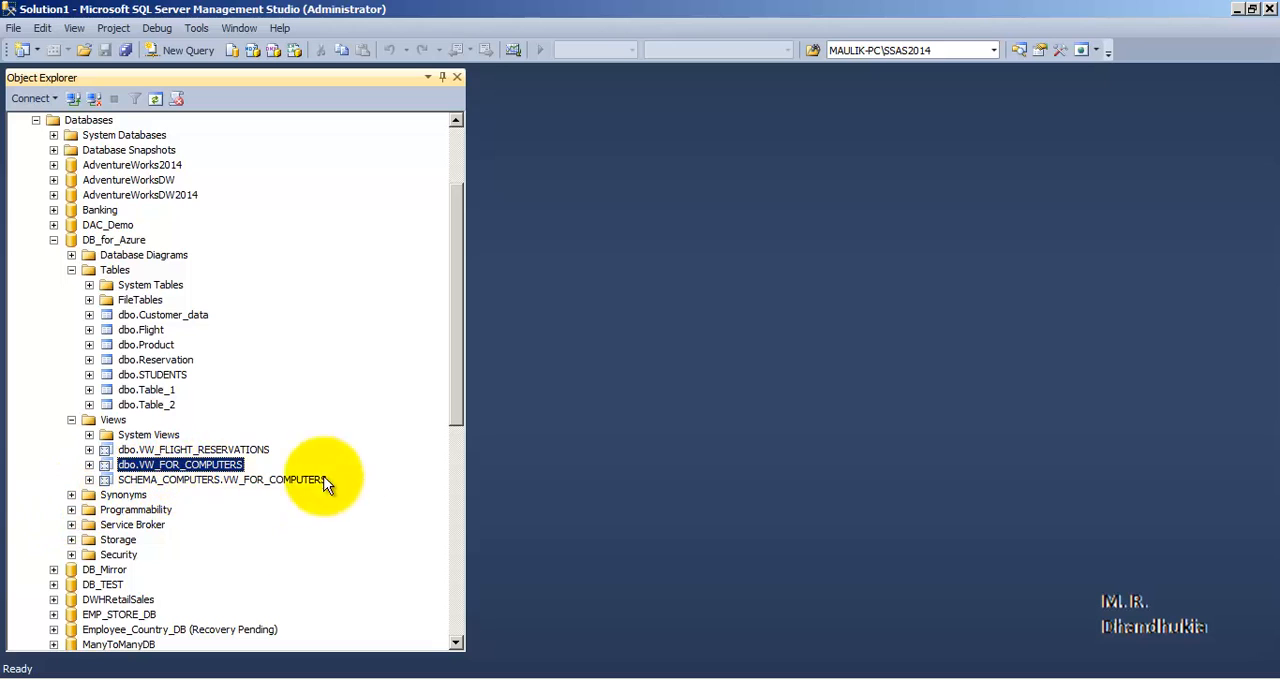
{"action": "left_click", "coordinate": [71, 420]}
{"action": "left_click", "coordinate": [113, 241]}
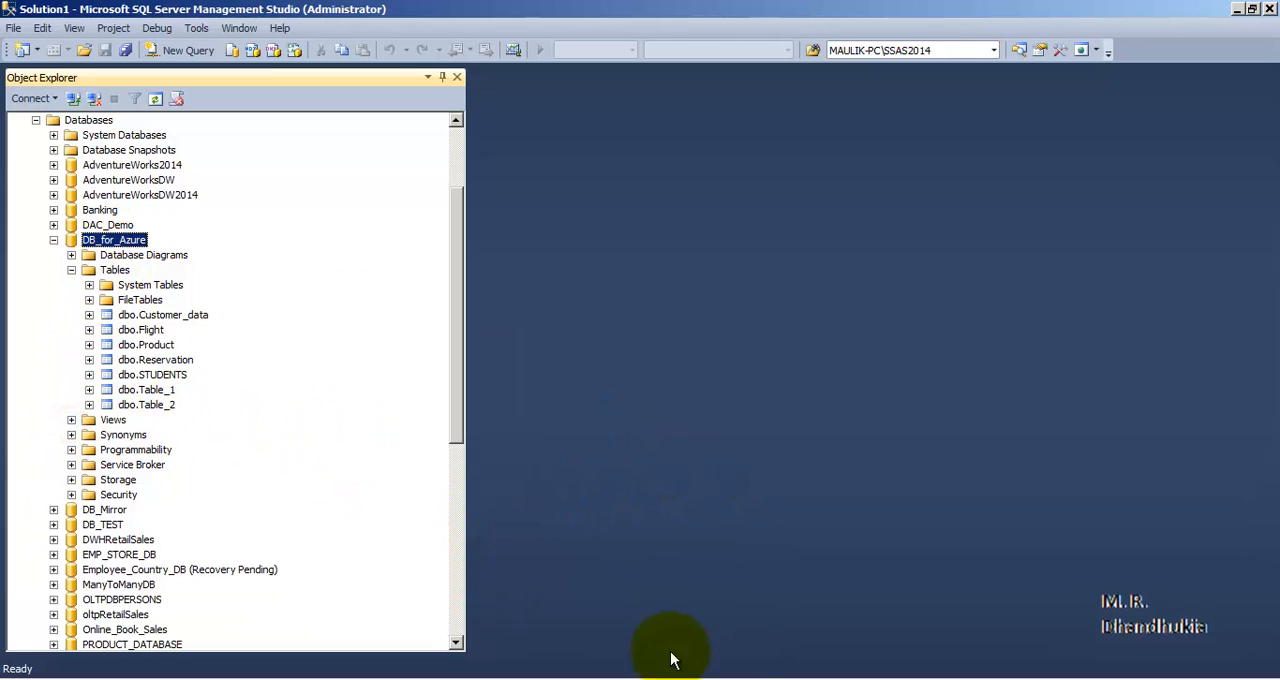
- Return to the SQLAzureMW Script Wizard and continue past the process selection page
{"action": "left_click", "coordinate": [745, 679]}
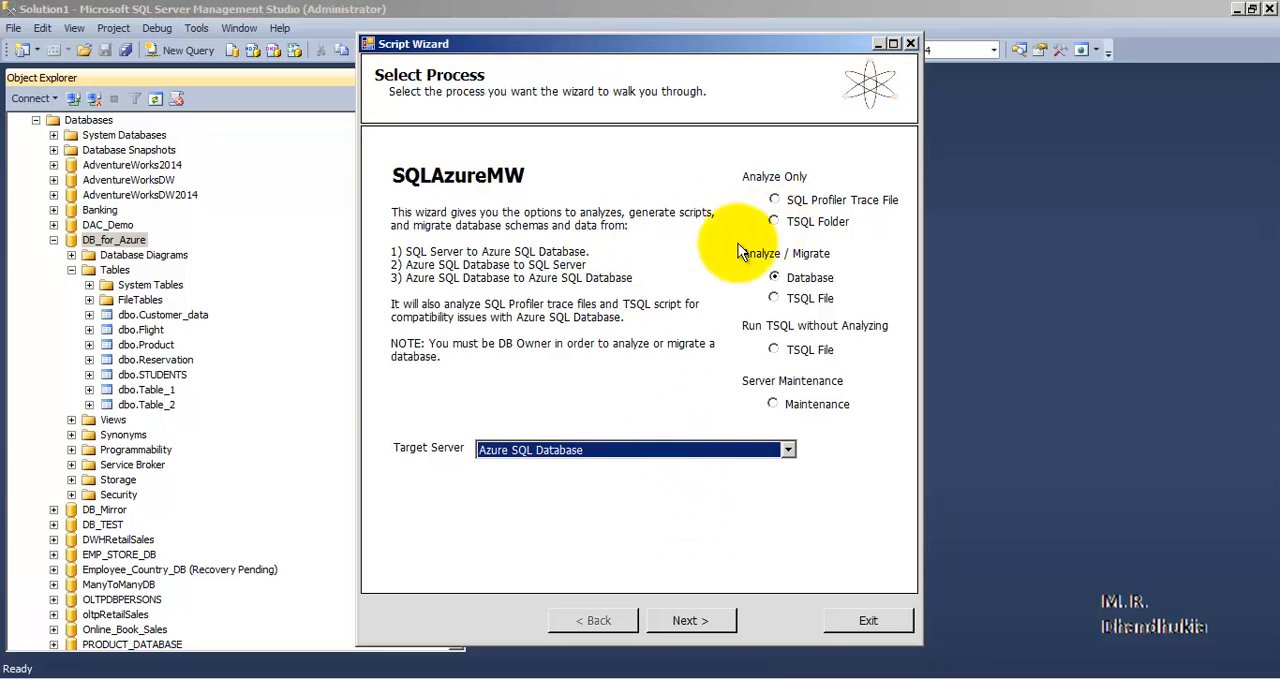
{"action": "left_click", "coordinate": [125, 679]}
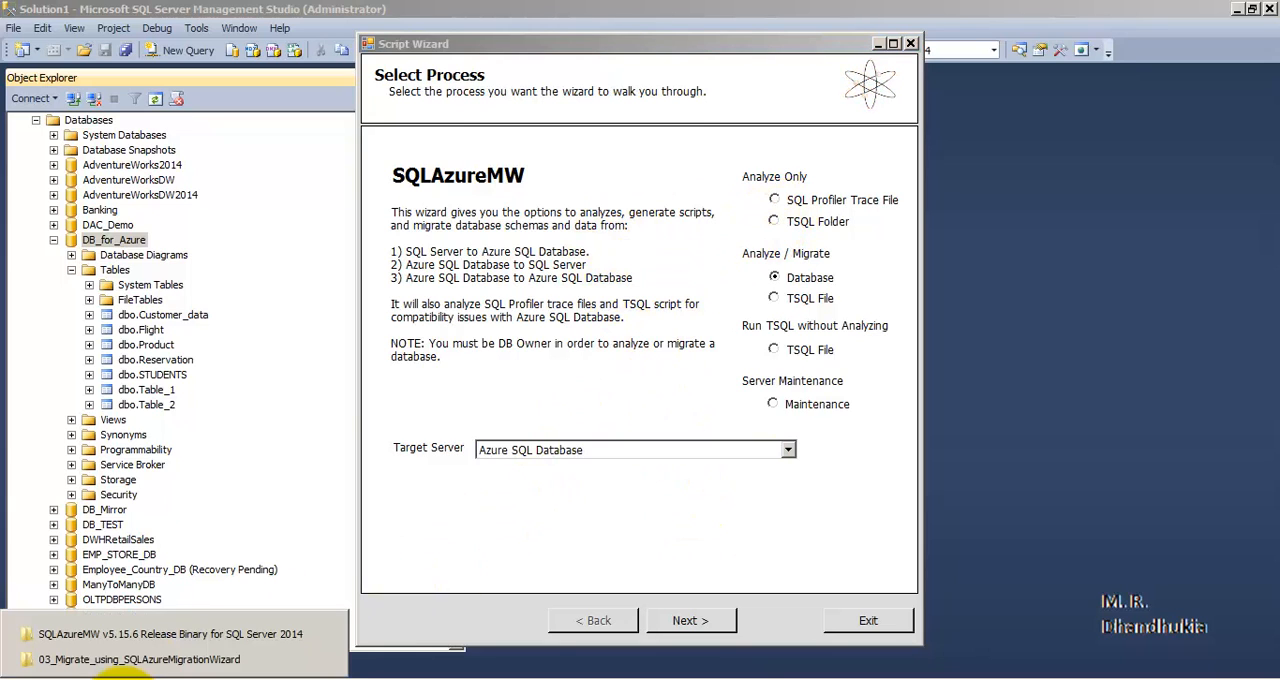
{"action": "left_click", "coordinate": [151, 636]}
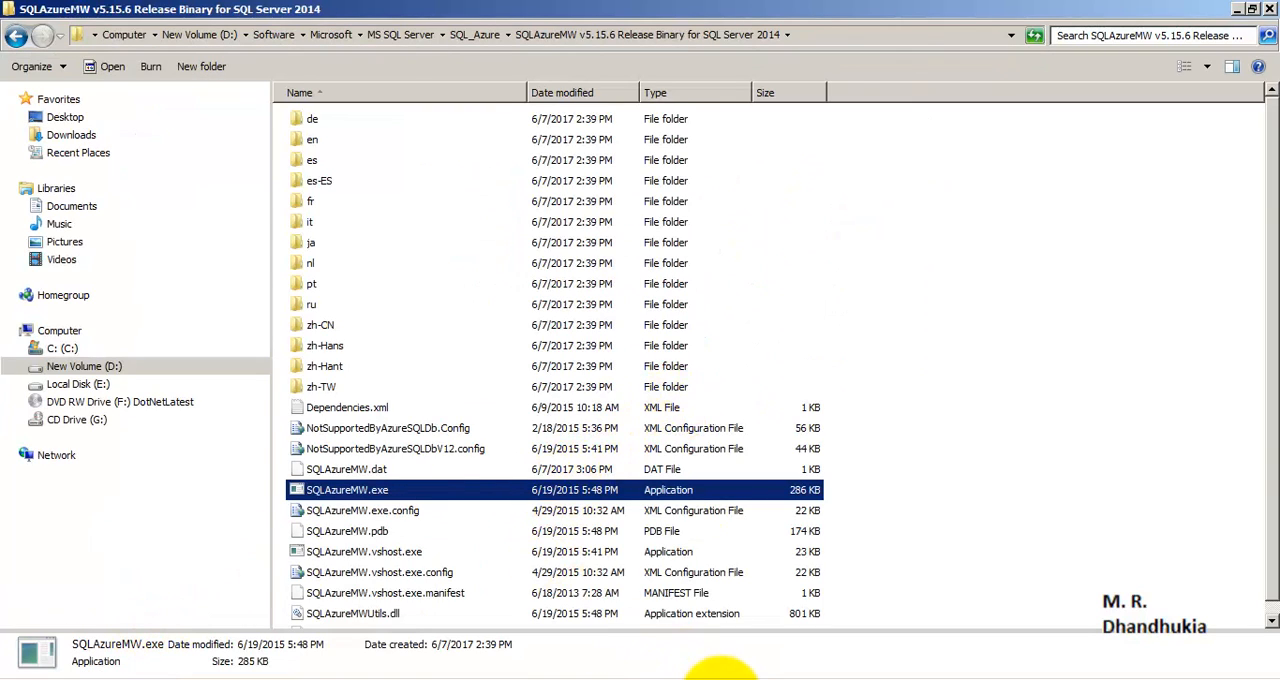
{"action": "left_click", "coordinate": [721, 679]}
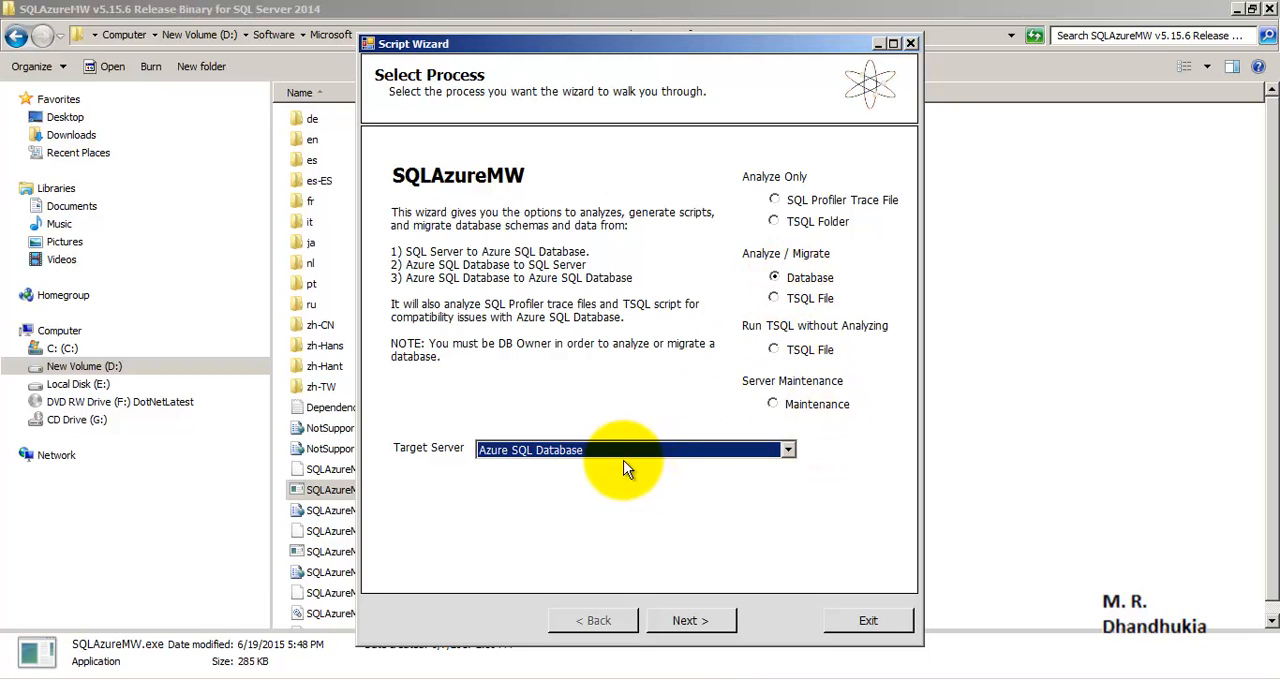
{"action": "left_click", "coordinate": [712, 622]}
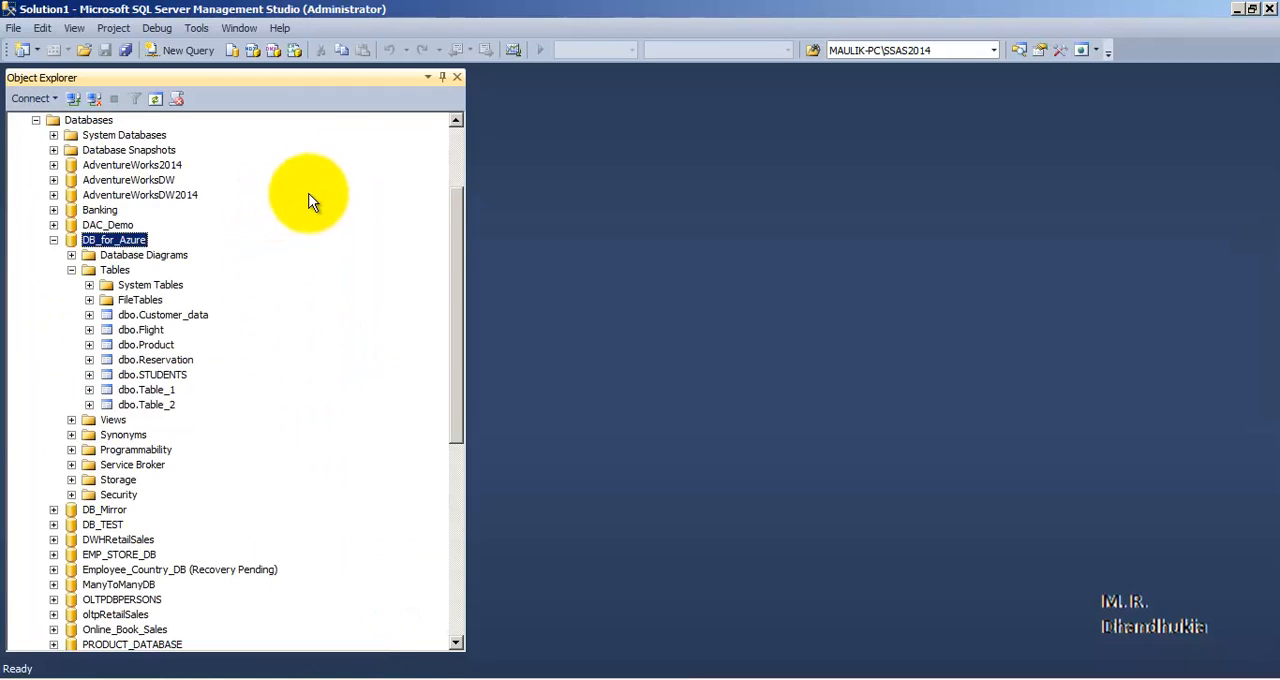
- Copy the full name of the local SERVER12014 server from its connection settings and cancel the connection
{"action": "right_click", "coordinate": [156, 224]}
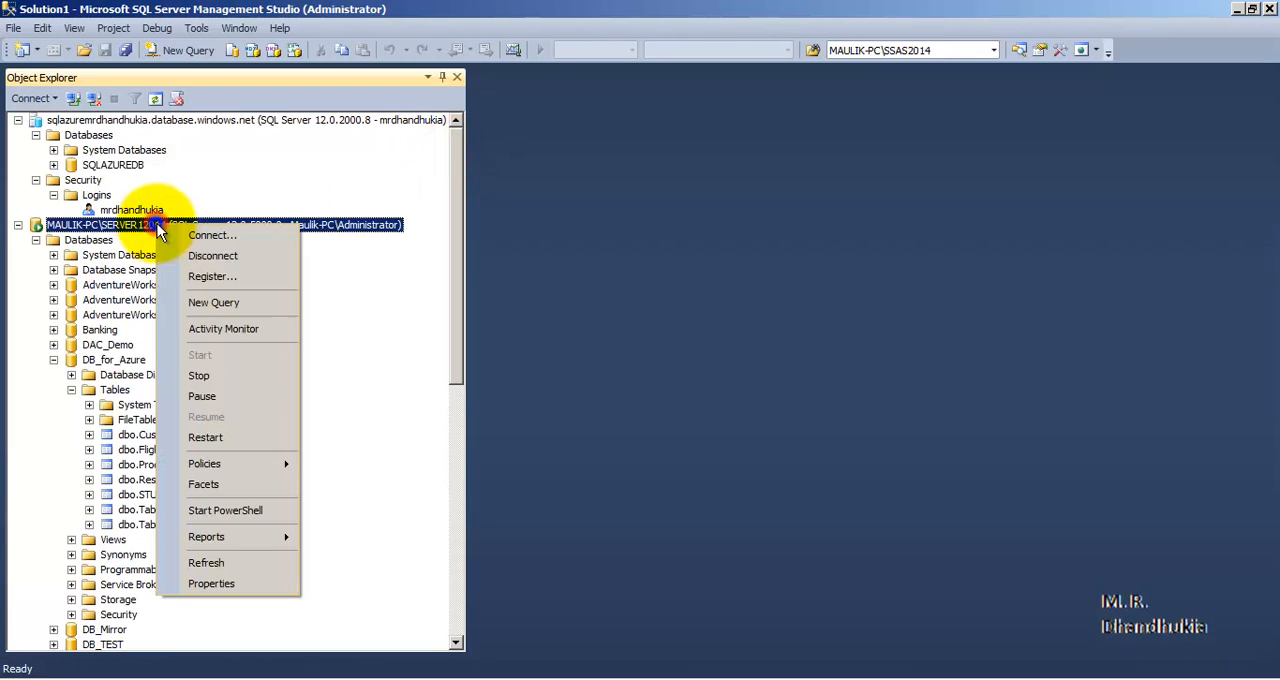
{"action": "left_click", "coordinate": [194, 237]}
{"action": "right_click", "coordinate": [700, 240]}
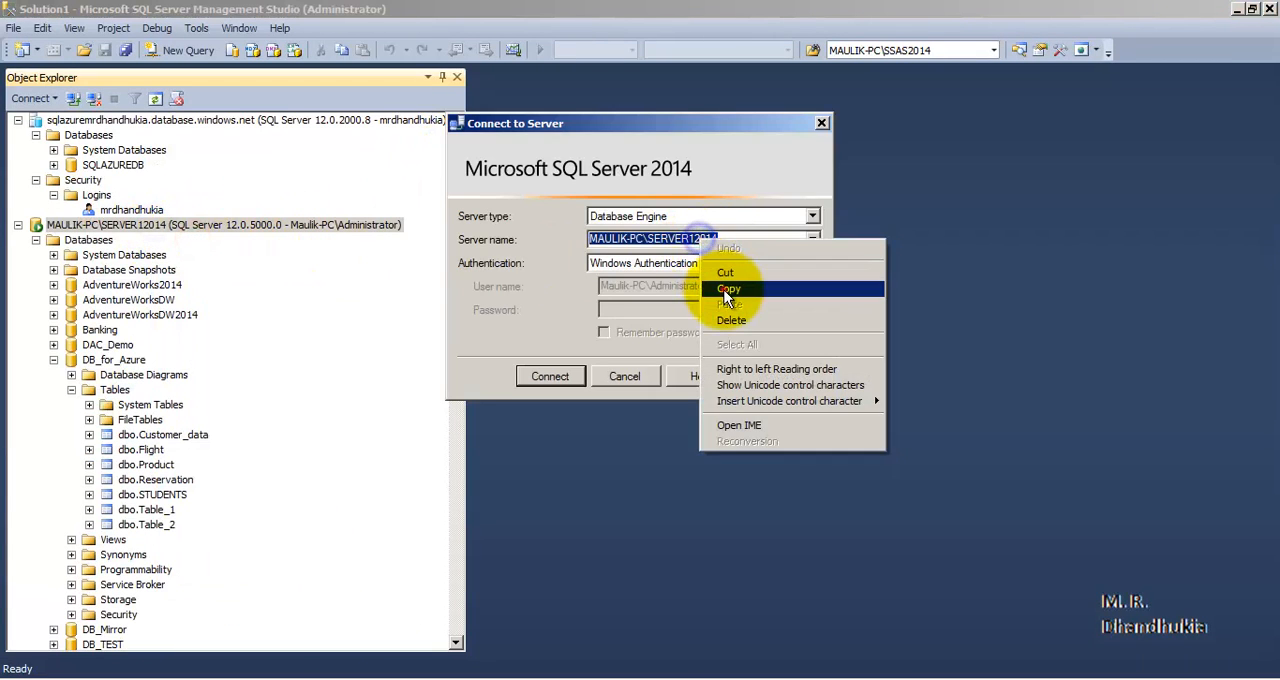
{"action": "left_click", "coordinate": [722, 288]}
{"action": "left_click", "coordinate": [626, 377]}
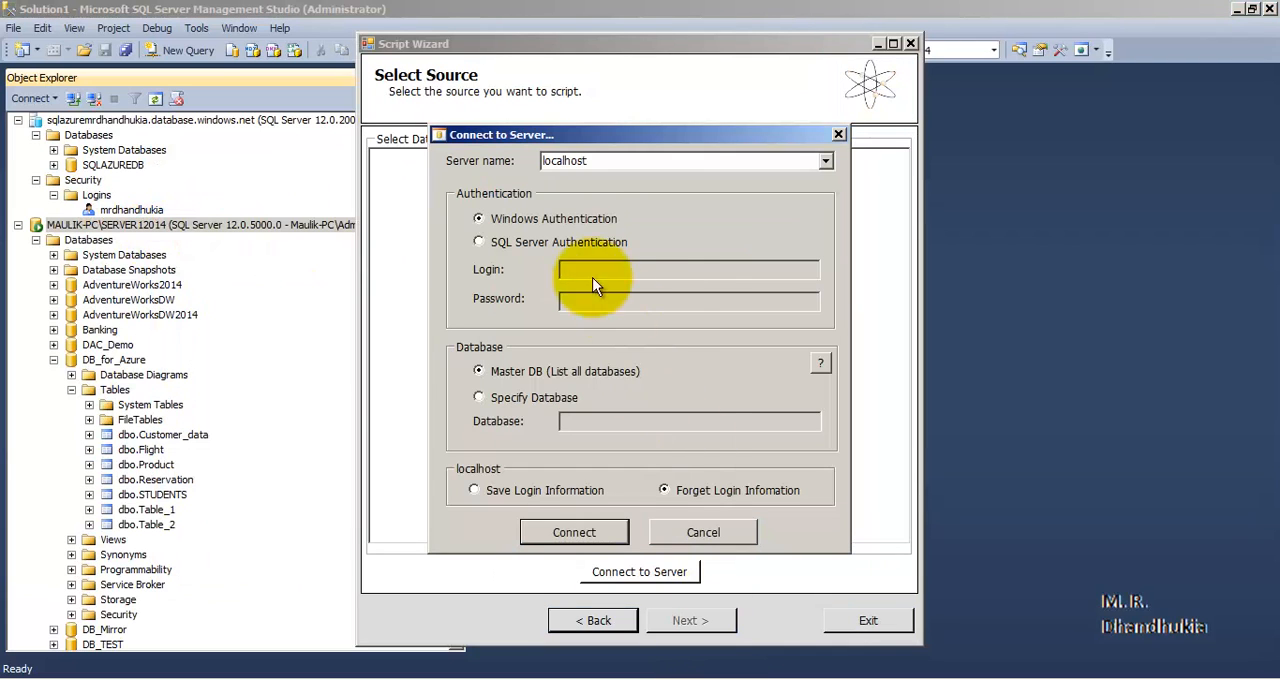
- In the Script Wizard, connect to the source using the copied local server name, with Windows Authentication and login information saved
{"action": "left_click", "coordinate": [573, 156]}
{"action": "double_click", "coordinate": [573, 156]}
{"action": "right_click", "coordinate": [578, 162]}
{"action": "left_click", "coordinate": [600, 218]}
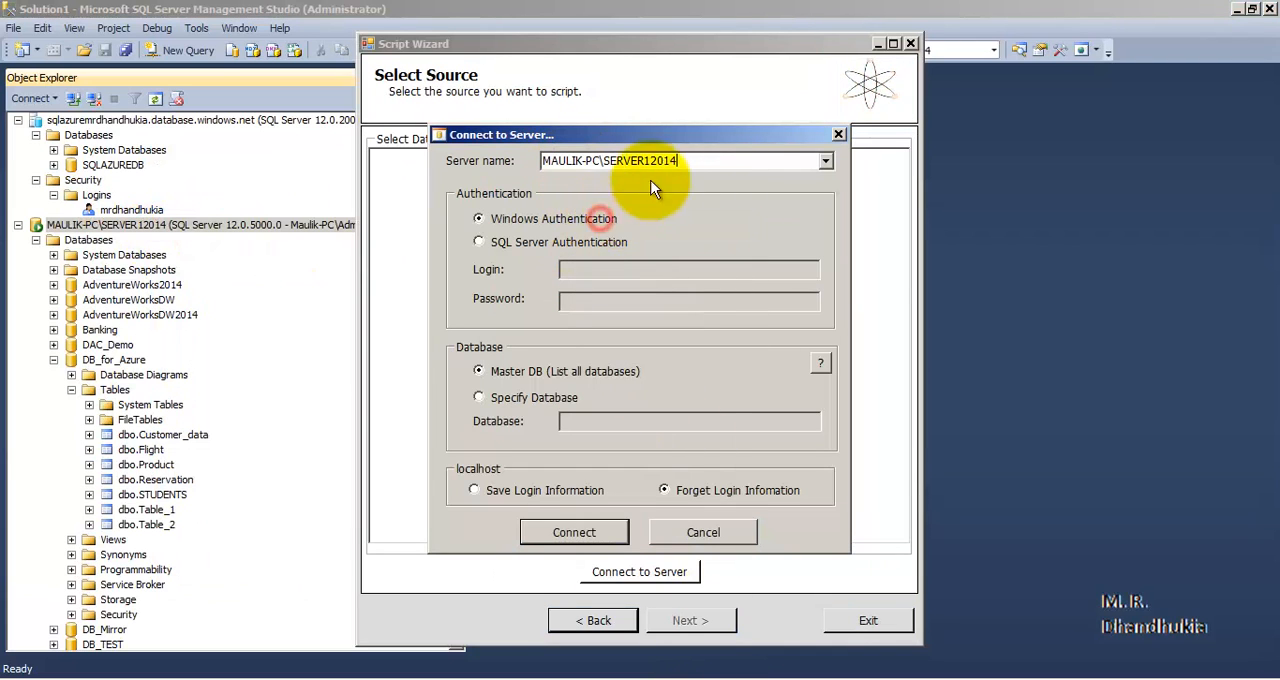
{"action": "left_click", "coordinate": [477, 491]}
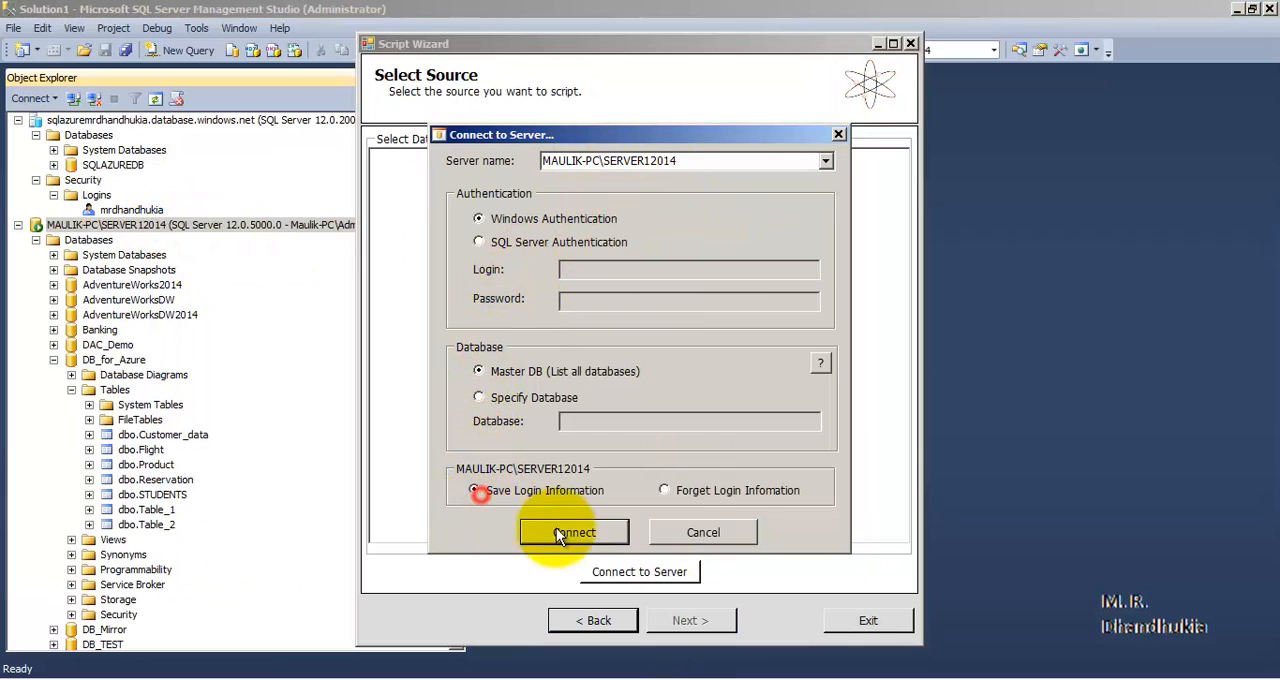
{"action": "left_click", "coordinate": [564, 530]}
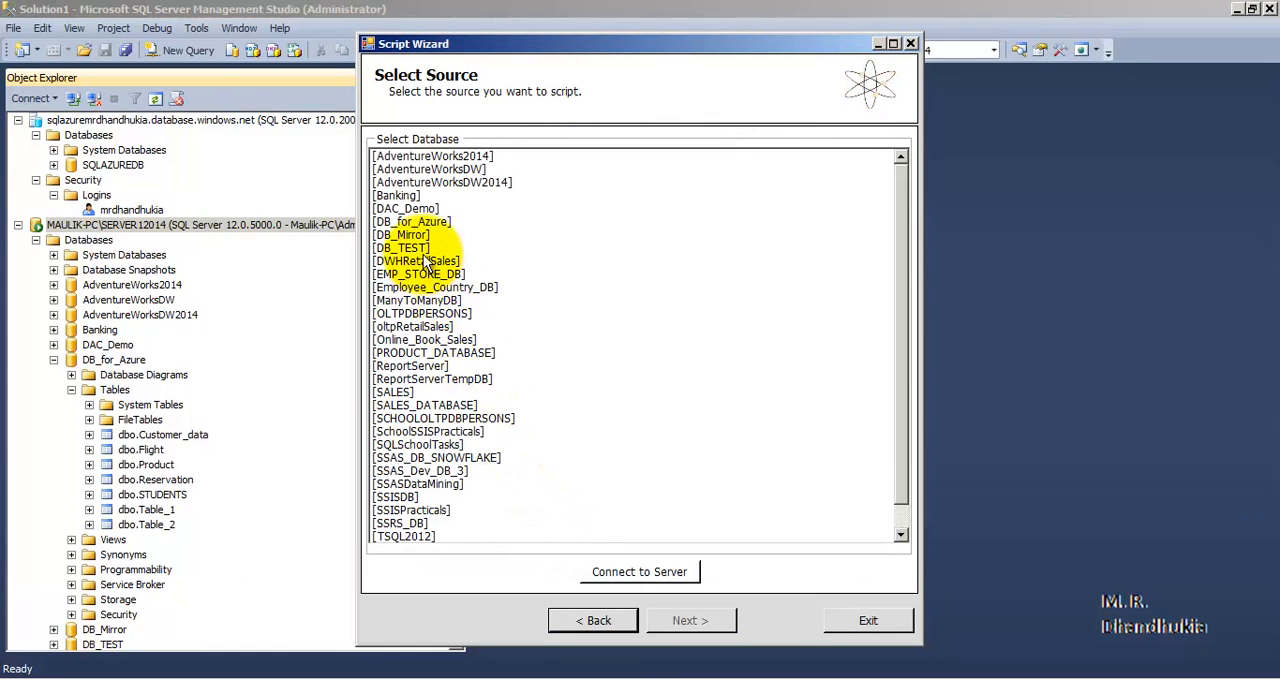
- Reconnect to the local server, choose DB_for_Azure as the source database and continue to the object selection
{"action": "left_click", "coordinate": [417, 223]}
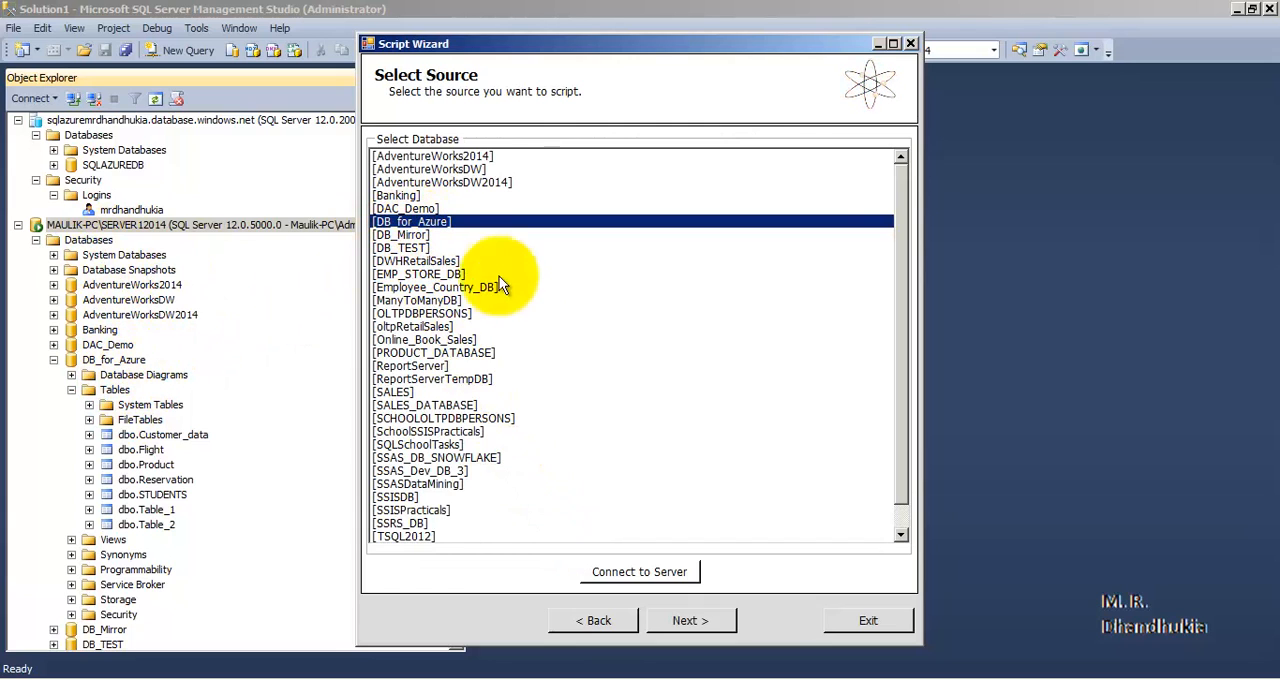
{"action": "left_click", "coordinate": [639, 571]}
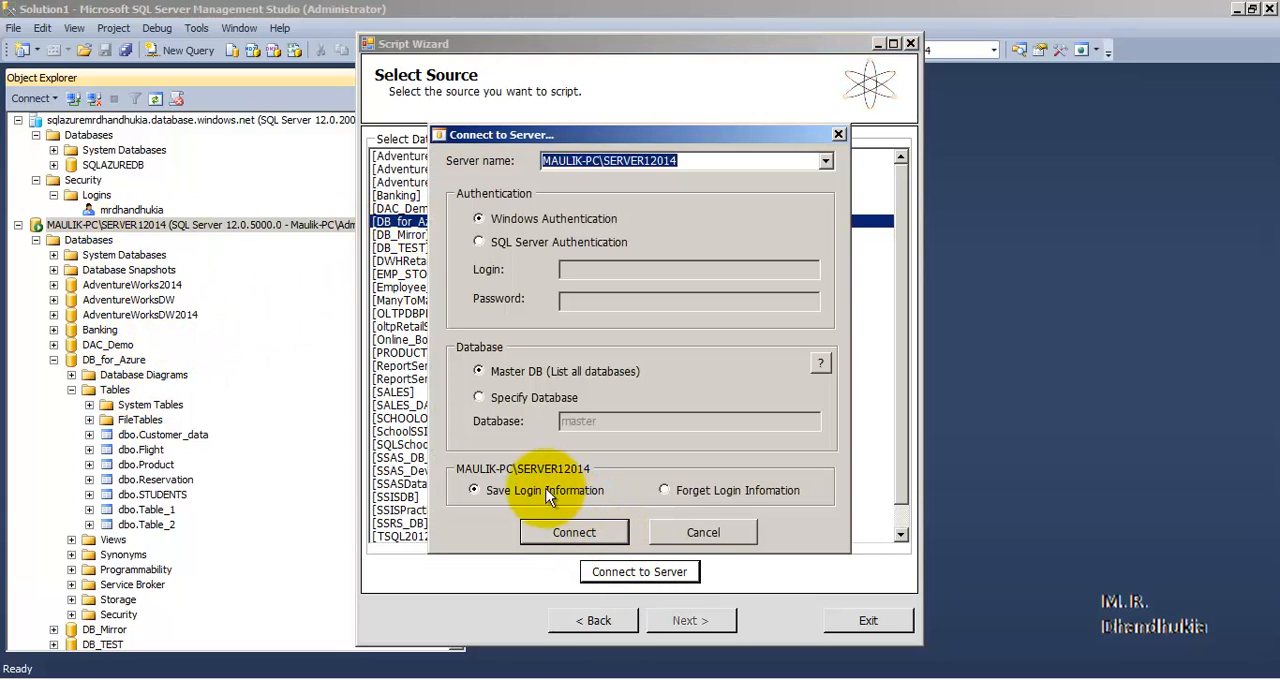
{"action": "left_click", "coordinate": [557, 526]}
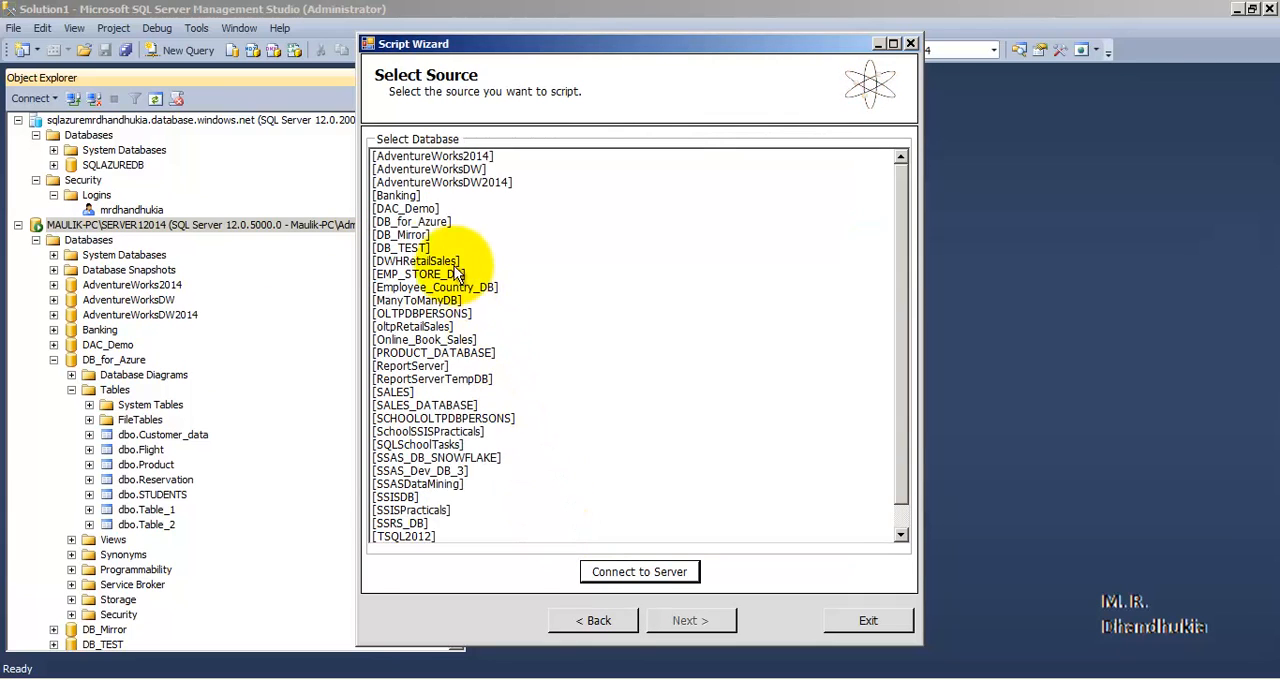
{"action": "left_click", "coordinate": [430, 222]}
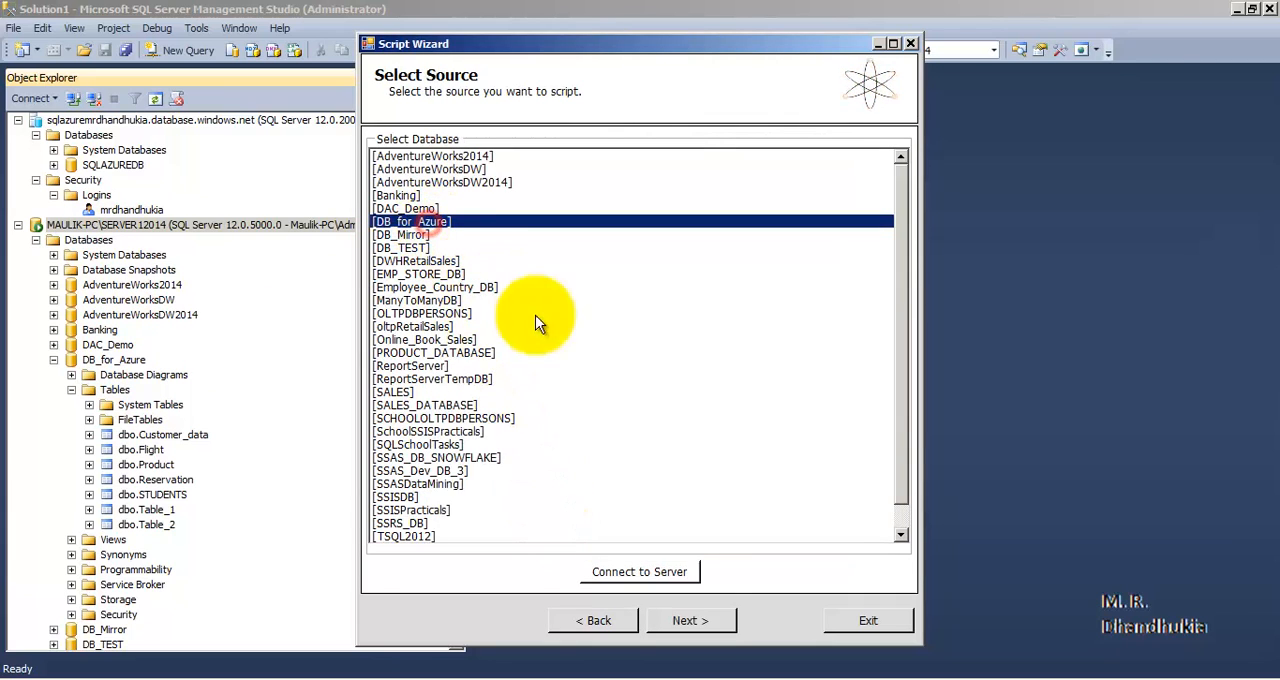
{"action": "left_click", "coordinate": [702, 620]}
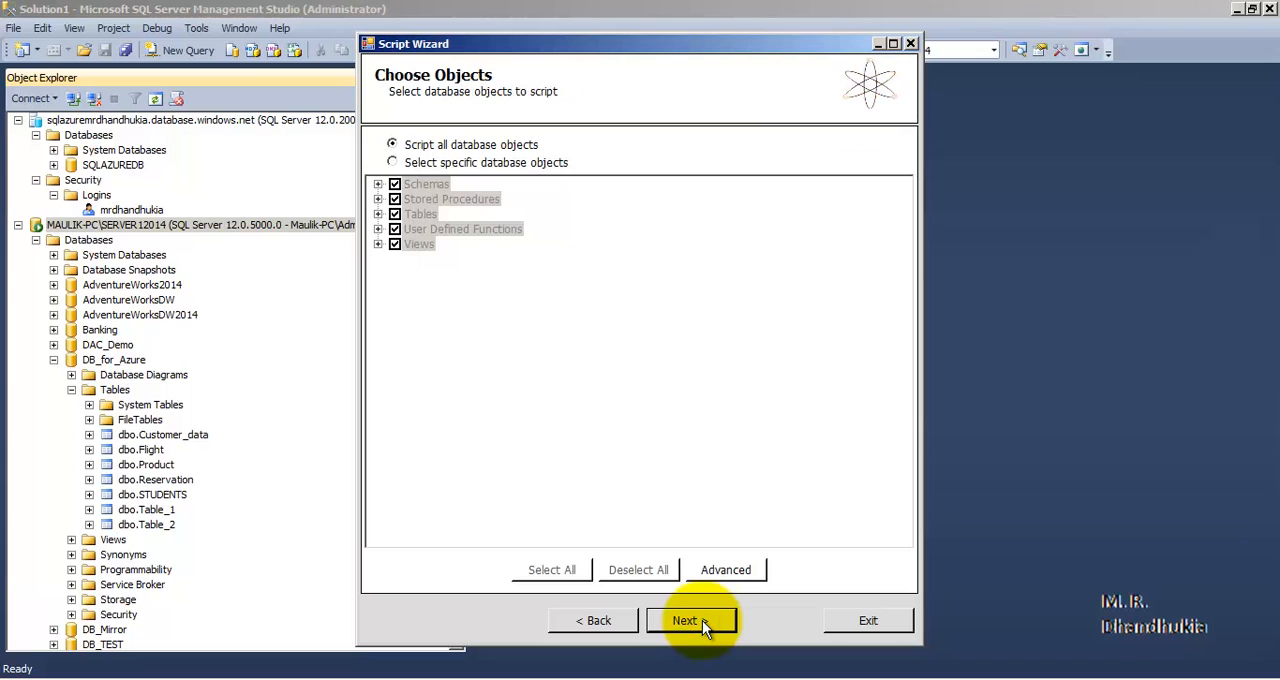
- Keep all database objects selected for scripting, accept the wizard summary and generate the SQL script
{"action": "left_click", "coordinate": [702, 620]}
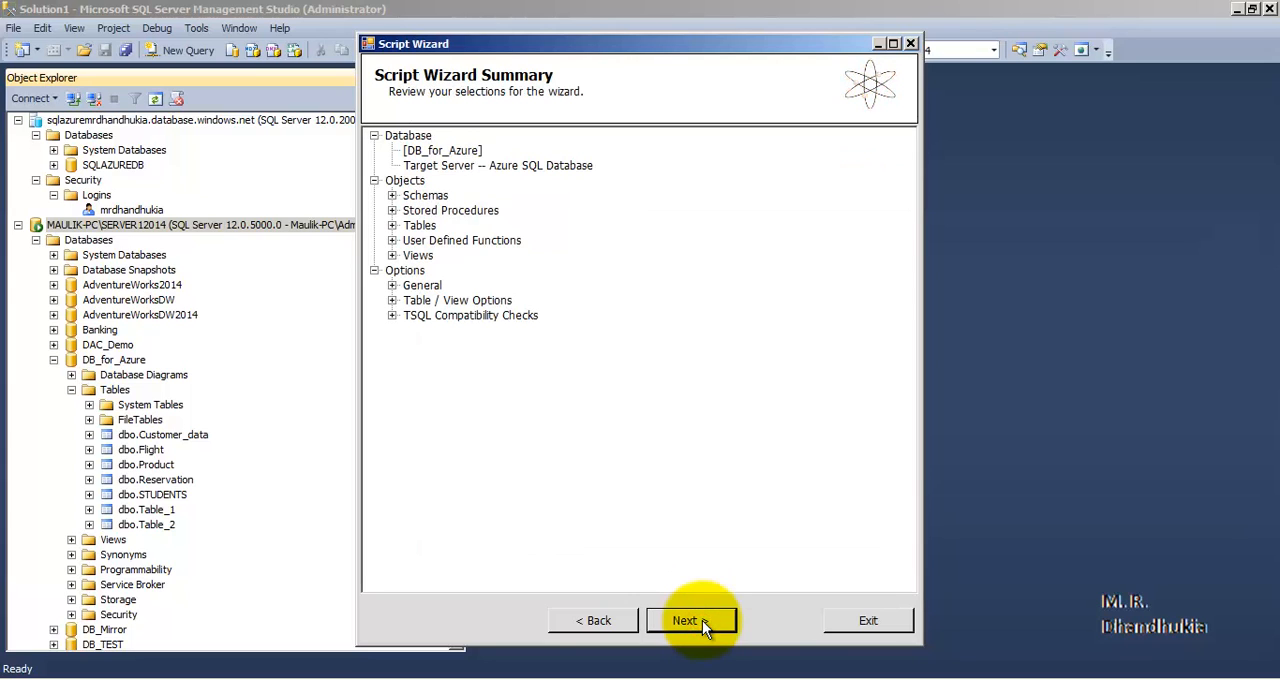
{"action": "left_click", "coordinate": [702, 620]}
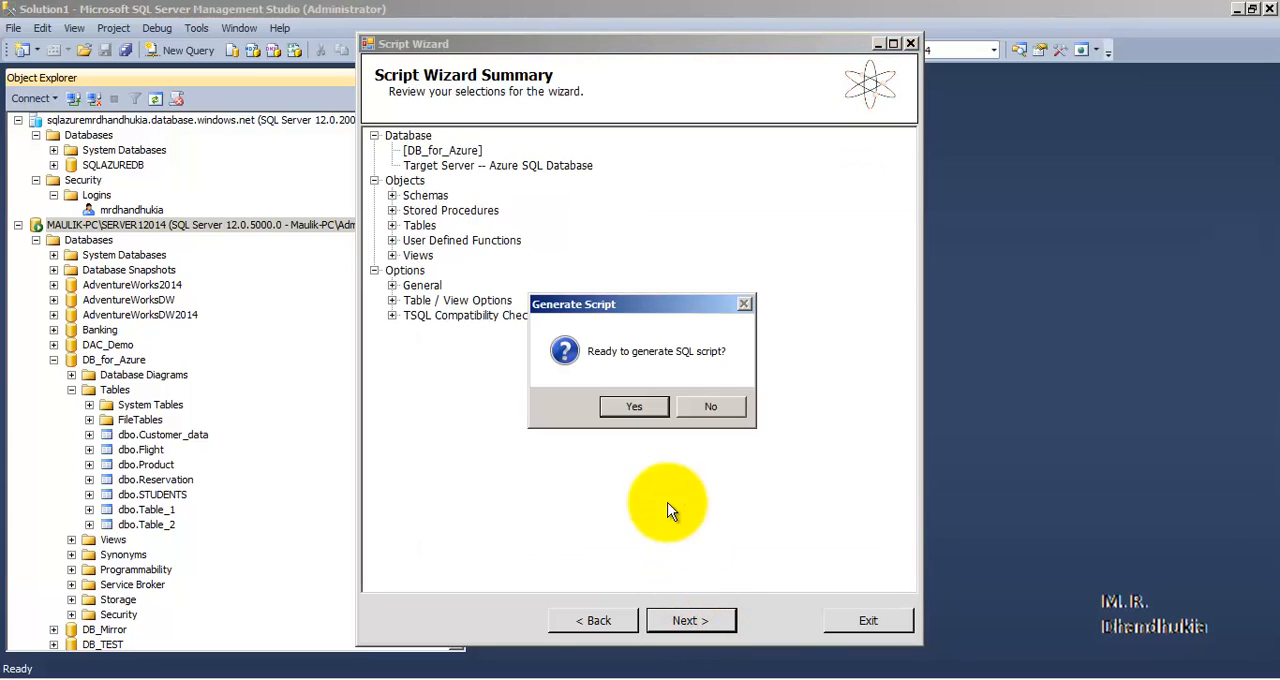
{"action": "left_click", "coordinate": [634, 408]}
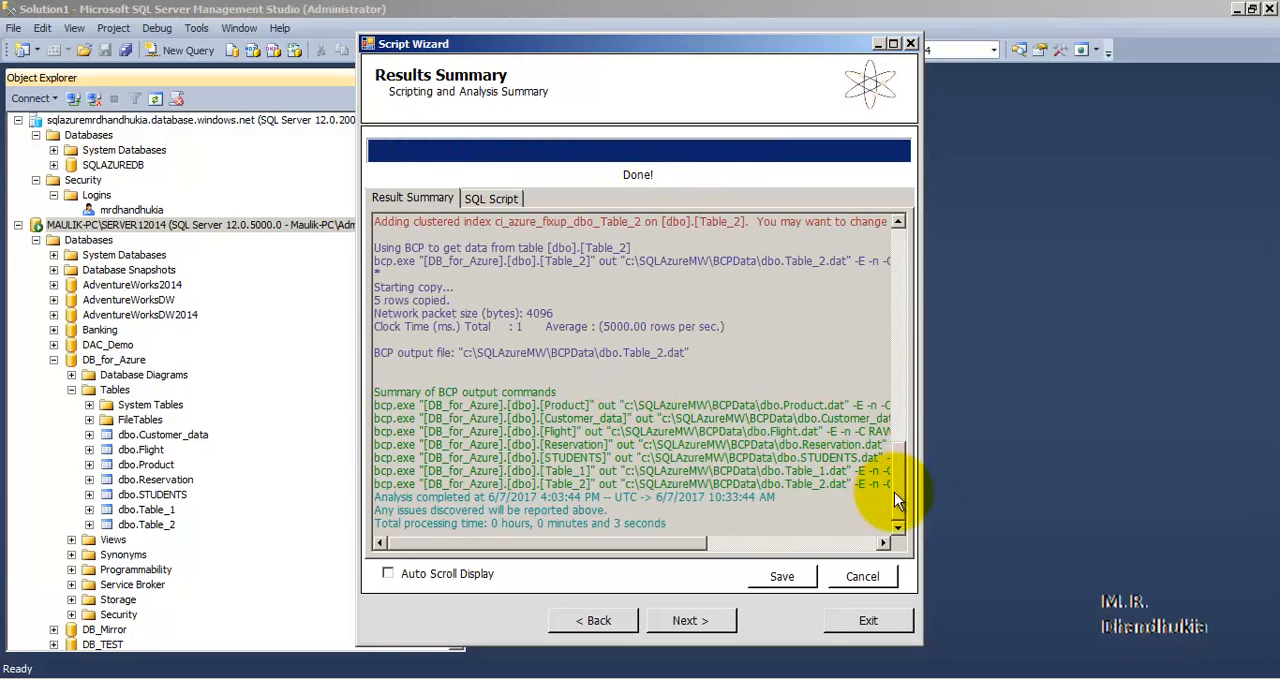
- Examine the scripting and analysis results for the added clustered indexes, copied tables and BCP output commands
{"action": "left_click_drag", "start_coordinate": [896, 494], "coordinate": [898, 262]}
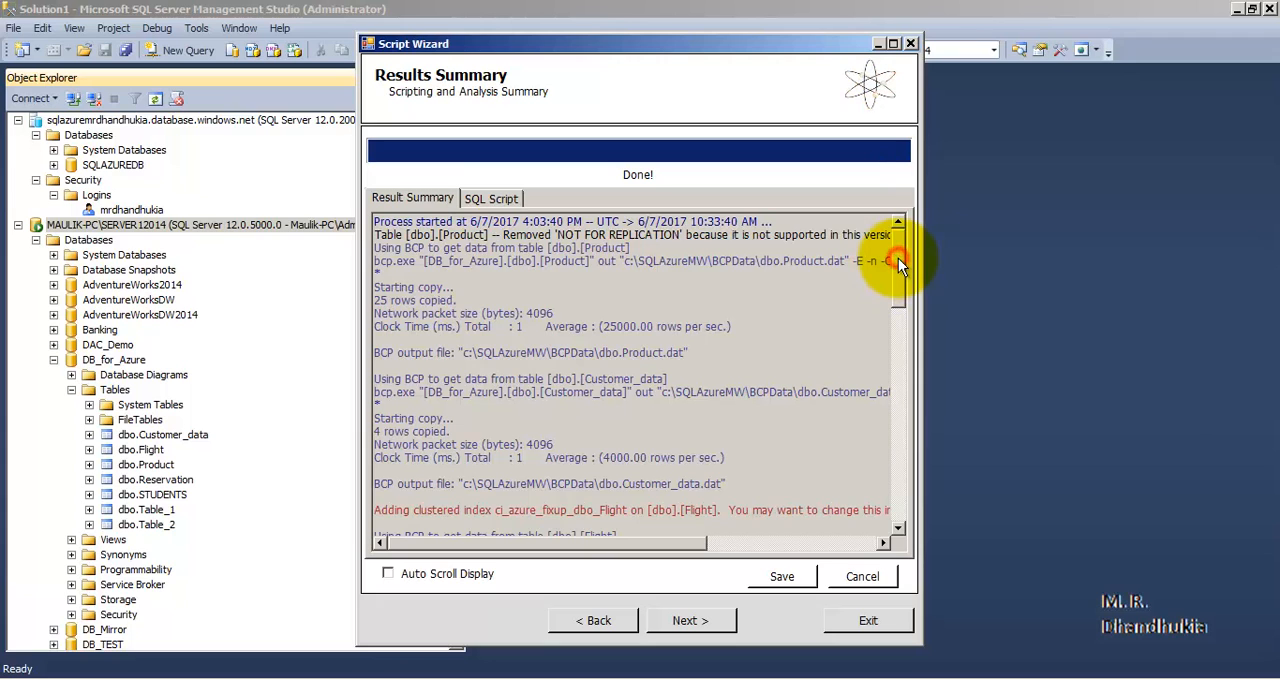
{"action": "left_click_drag", "start_coordinate": [898, 262], "coordinate": [903, 314]}
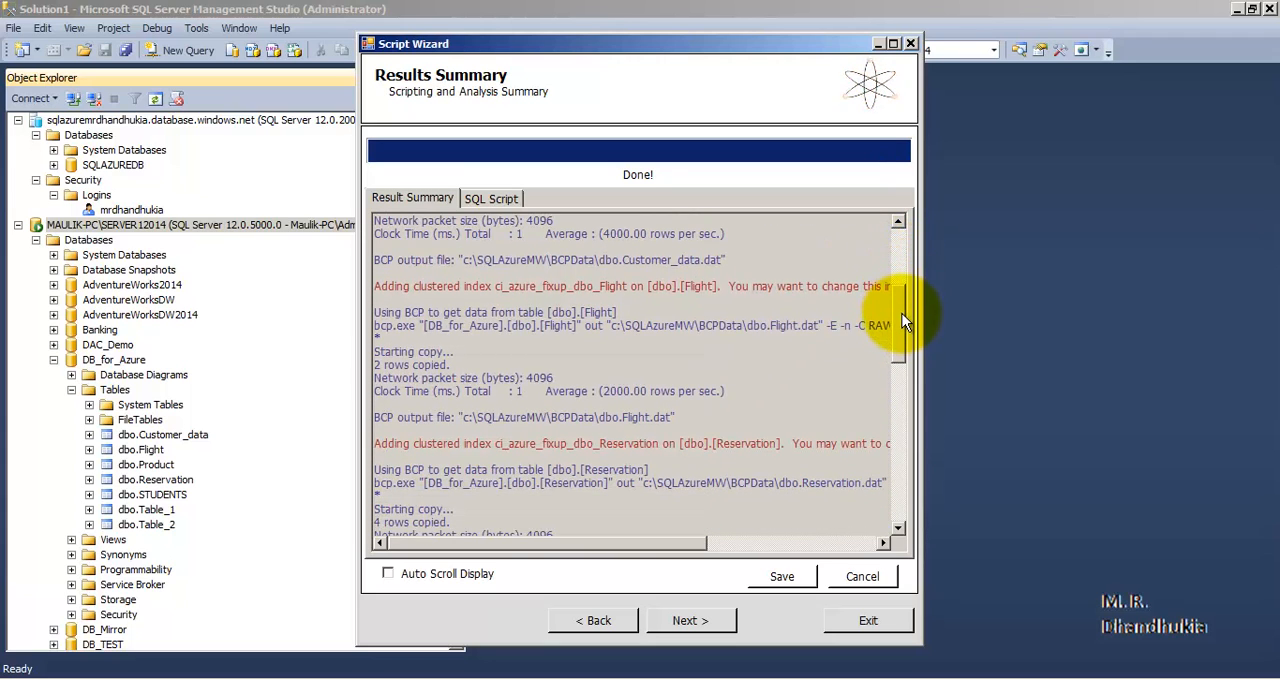
{"action": "left_click_drag", "start_coordinate": [720, 286], "coordinate": [381, 284]}
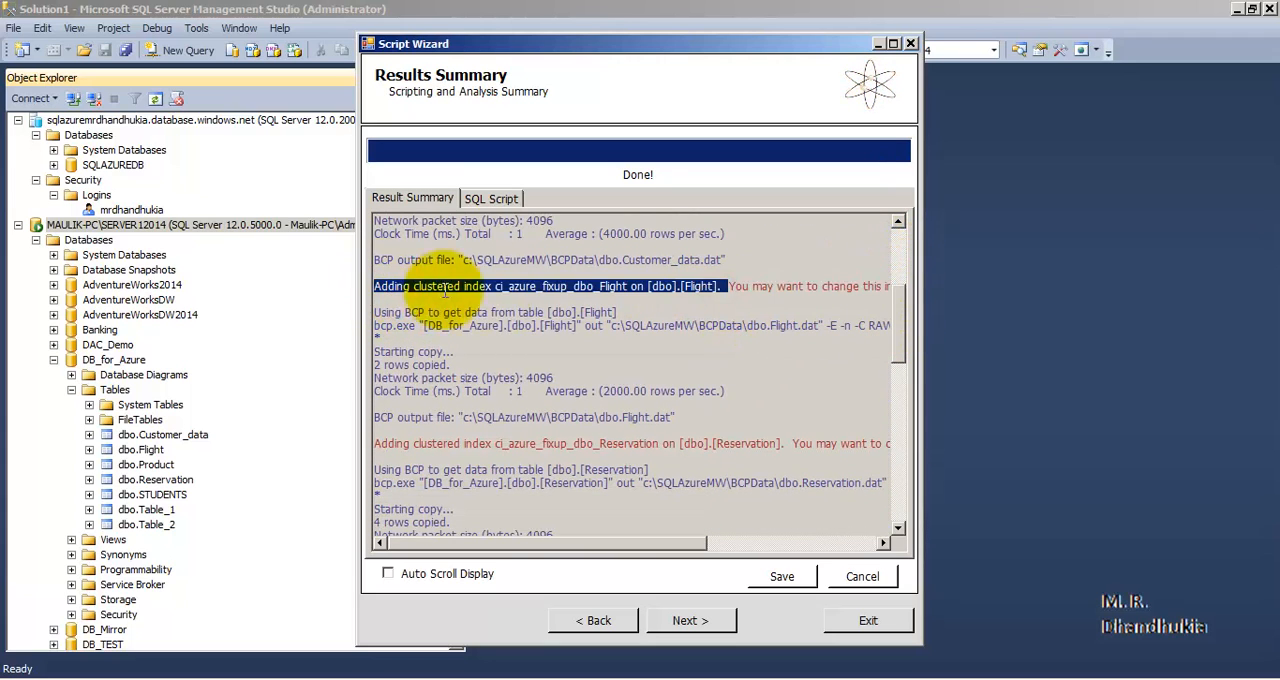
{"action": "left_click_drag", "start_coordinate": [787, 443], "coordinate": [372, 444]}
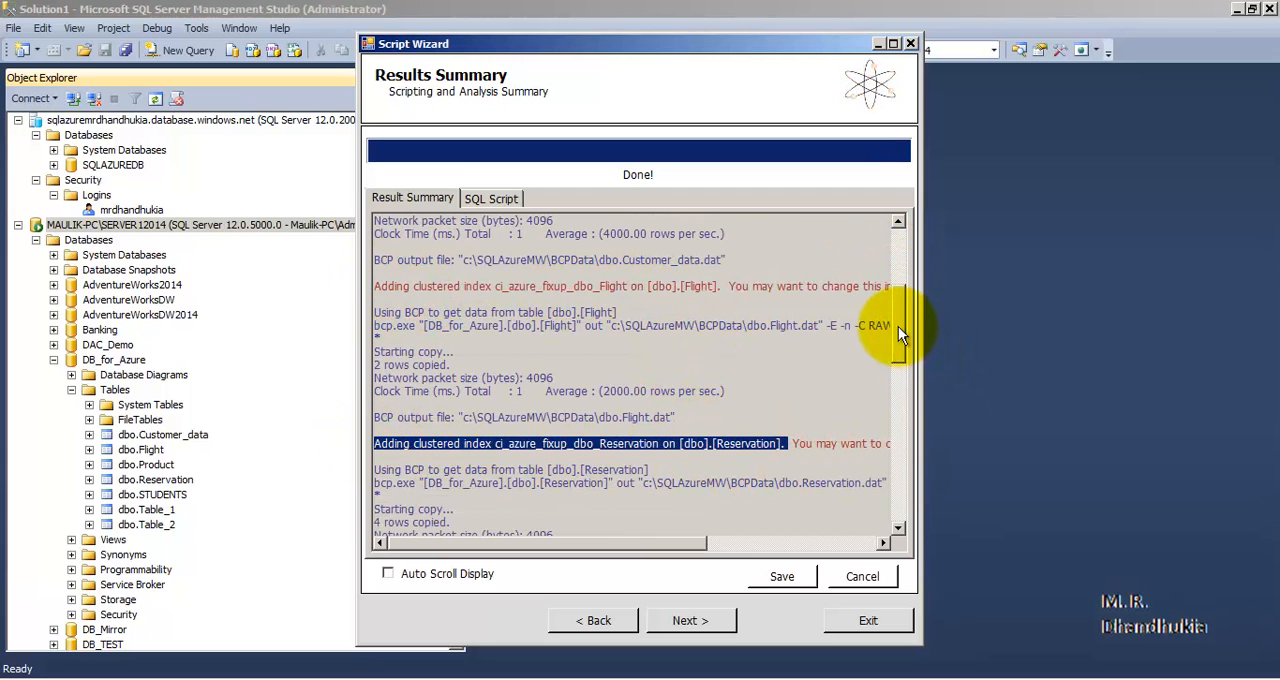
{"action": "left_click_drag", "start_coordinate": [898, 326], "coordinate": [922, 460]}
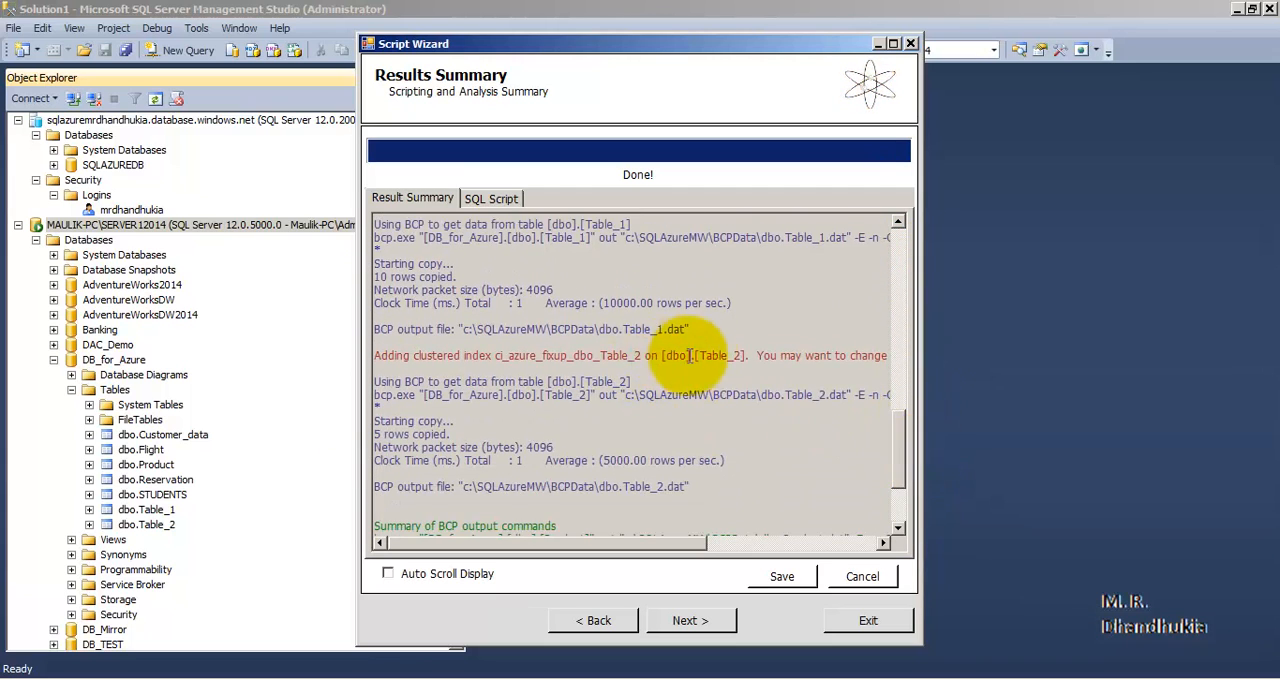
{"action": "left_click_drag", "start_coordinate": [698, 355], "coordinate": [372, 356]}
{"action": "left_click_drag", "start_coordinate": [908, 425], "coordinate": [897, 484]}
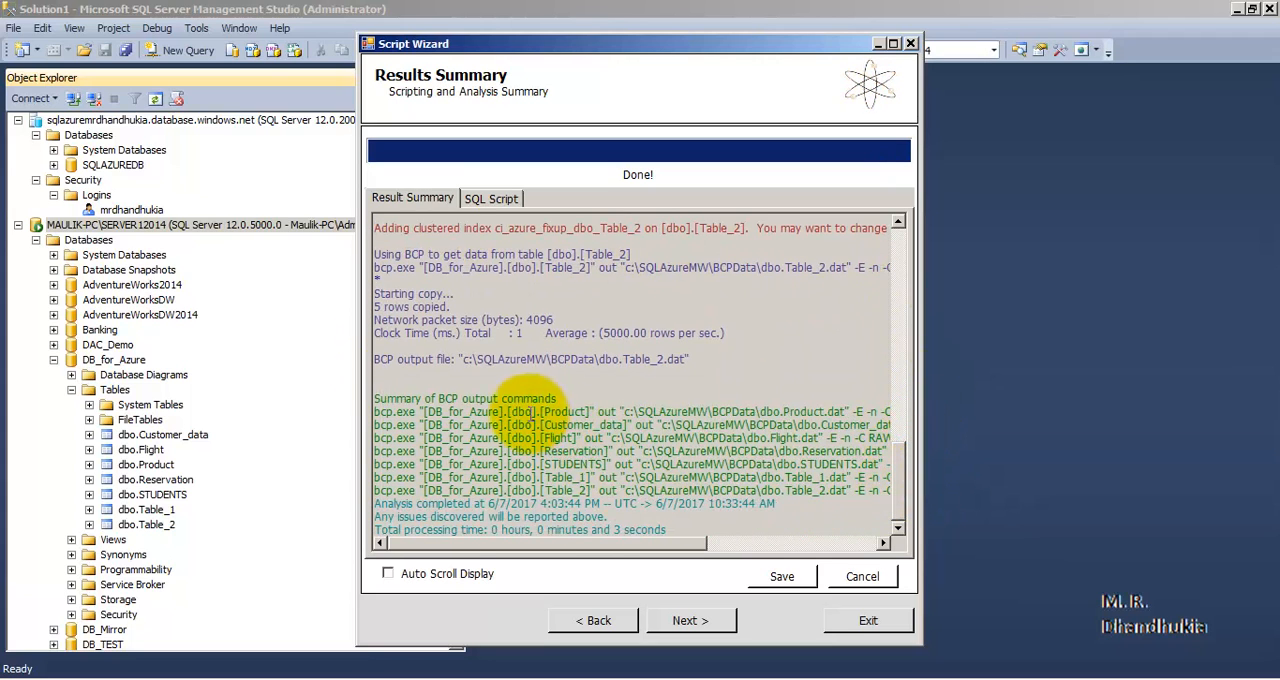
{"action": "left_click_drag", "start_coordinate": [585, 478], "coordinate": [375, 400]}
{"action": "left_click", "coordinate": [625, 389]}
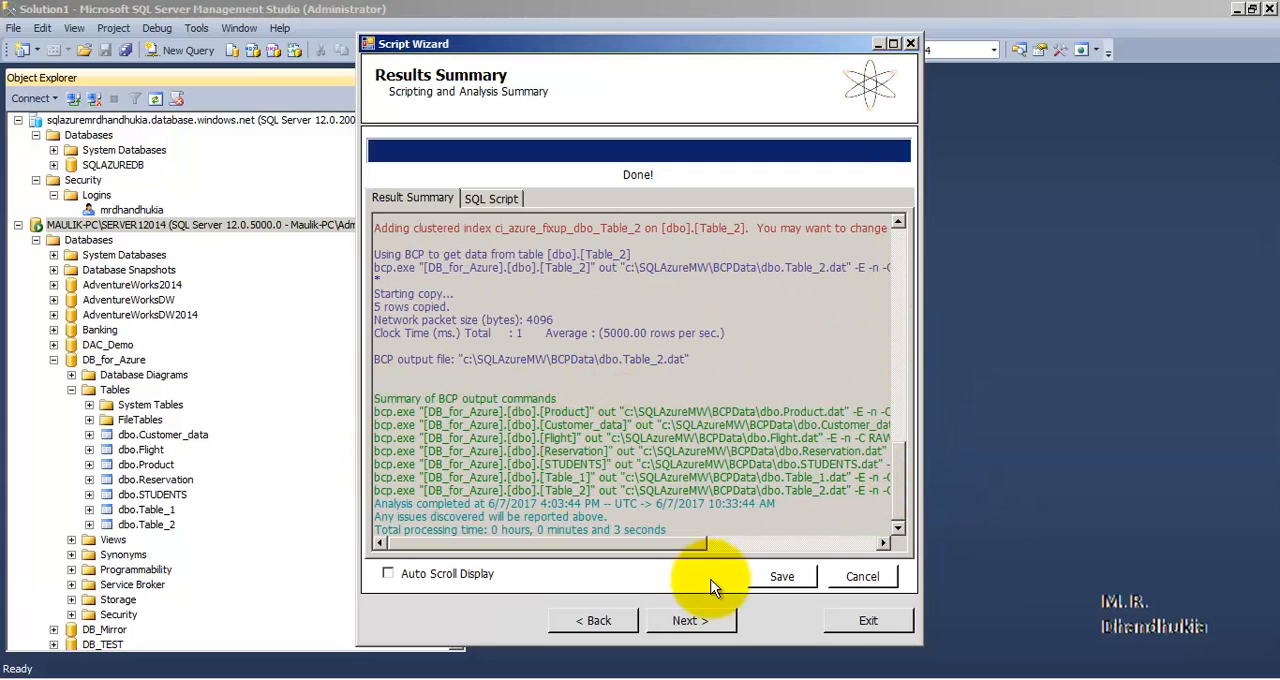
- Review the generated SQL script, return to the result summary and continue to the target server connection
{"action": "left_click", "coordinate": [705, 622]}
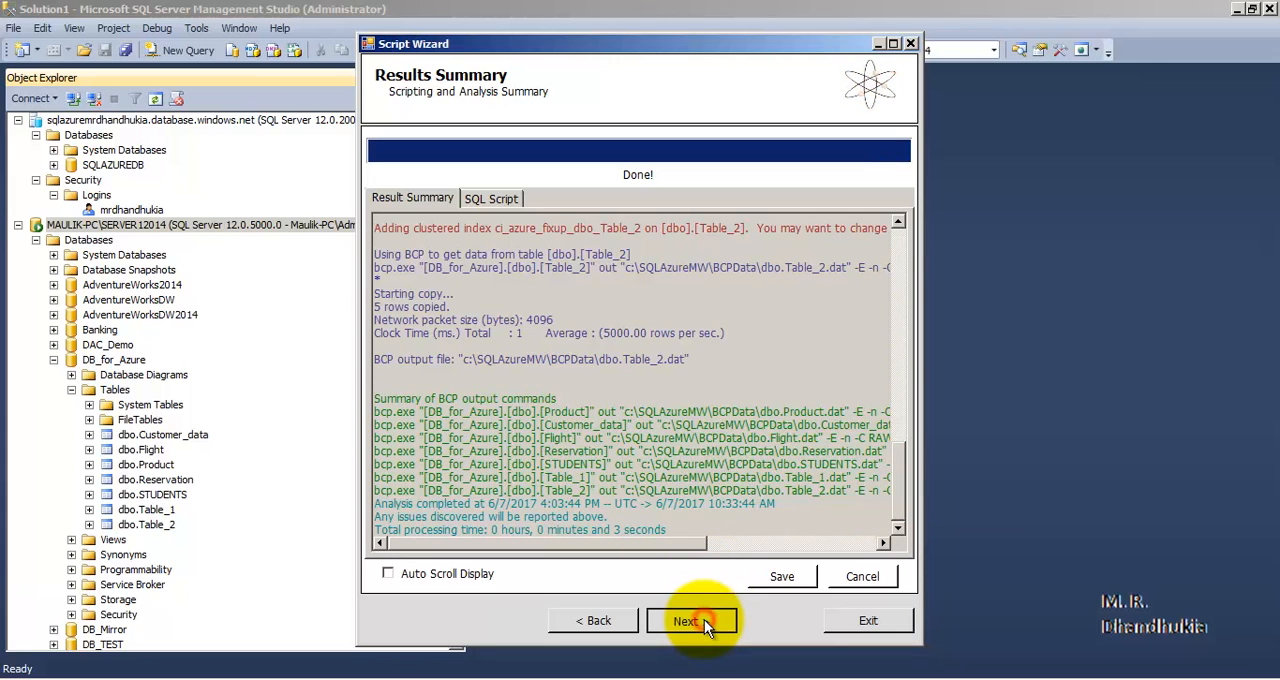
{"action": "left_click", "coordinate": [495, 198]}
{"action": "mouse_move", "coordinate": [897, 234]}
{"action": "left_mouse_down"}
{"action": "mouse_move", "coordinate": [903, 520]}
{"action": "mouse_move", "coordinate": [898, 224]}
{"action": "left_mouse_up"}
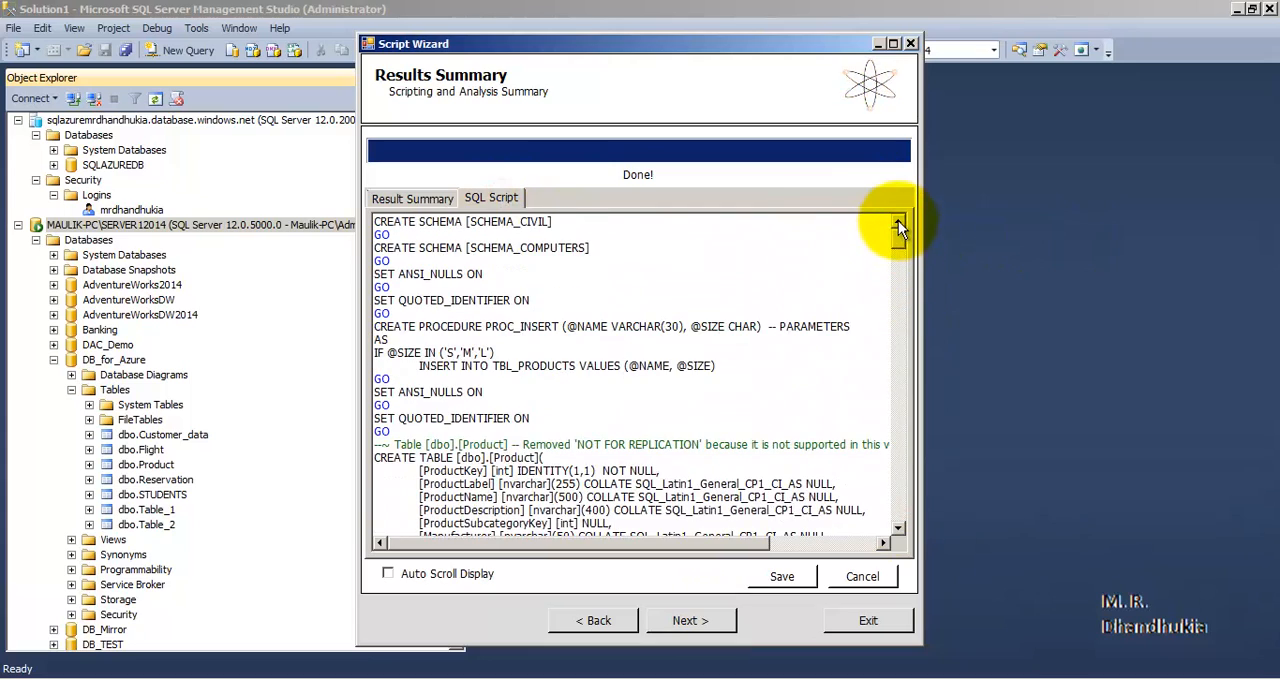
{"action": "left_click", "coordinate": [406, 200]}
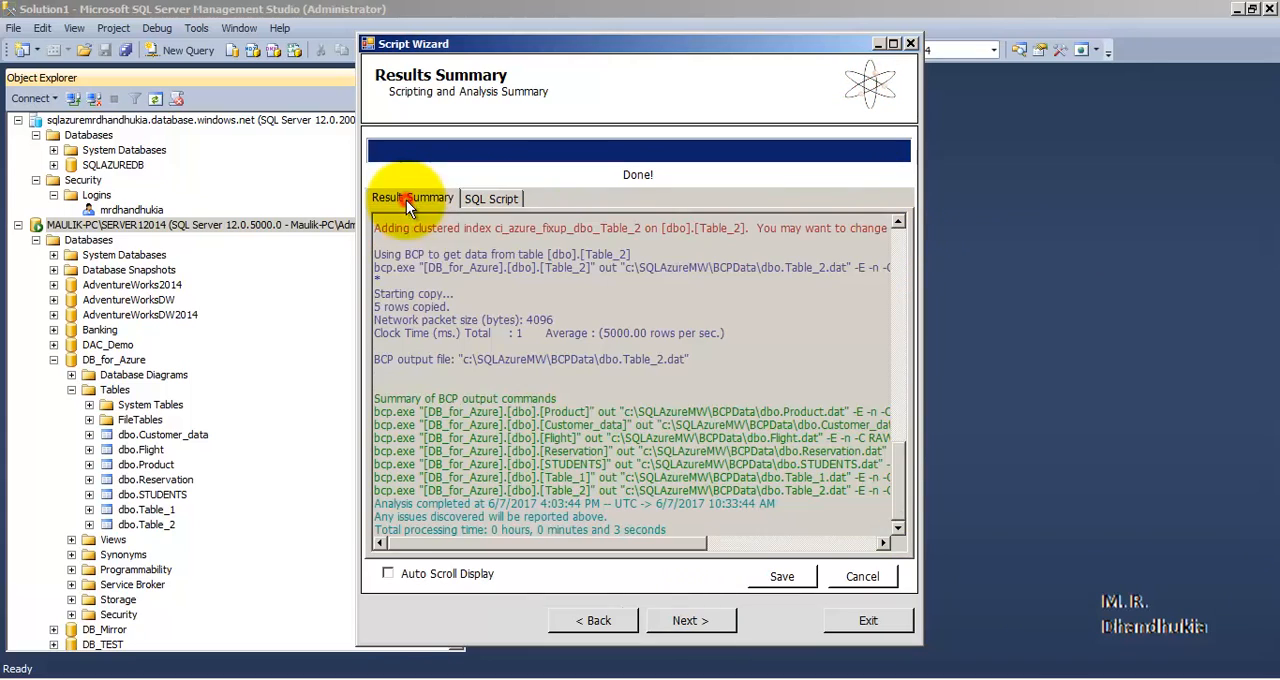
{"action": "left_click", "coordinate": [684, 620]}
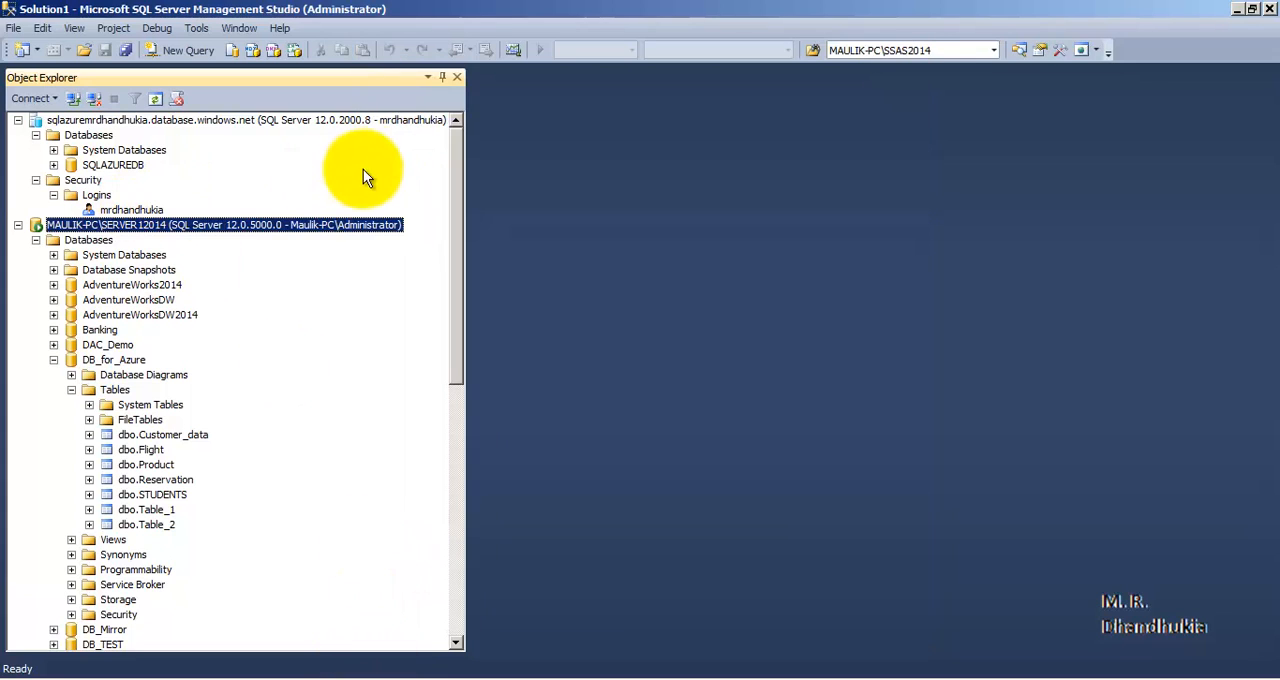
- In SQL Server Management Studio, copy the Azure server's full name from its connection settings and cancel the connection
{"action": "right_click", "coordinate": [167, 119]}
{"action": "left_click", "coordinate": [198, 135]}
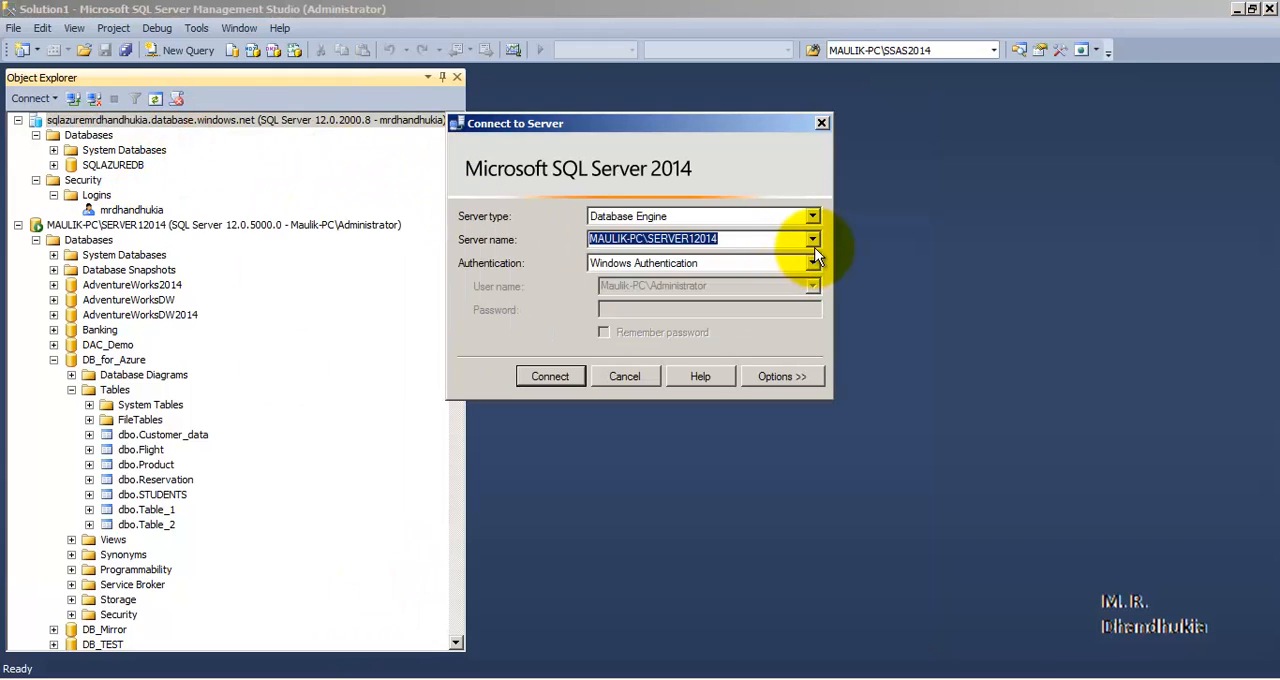
{"action": "left_click", "coordinate": [812, 239]}
{"action": "left_click", "coordinate": [751, 269]}
{"action": "right_click", "coordinate": [729, 239]}
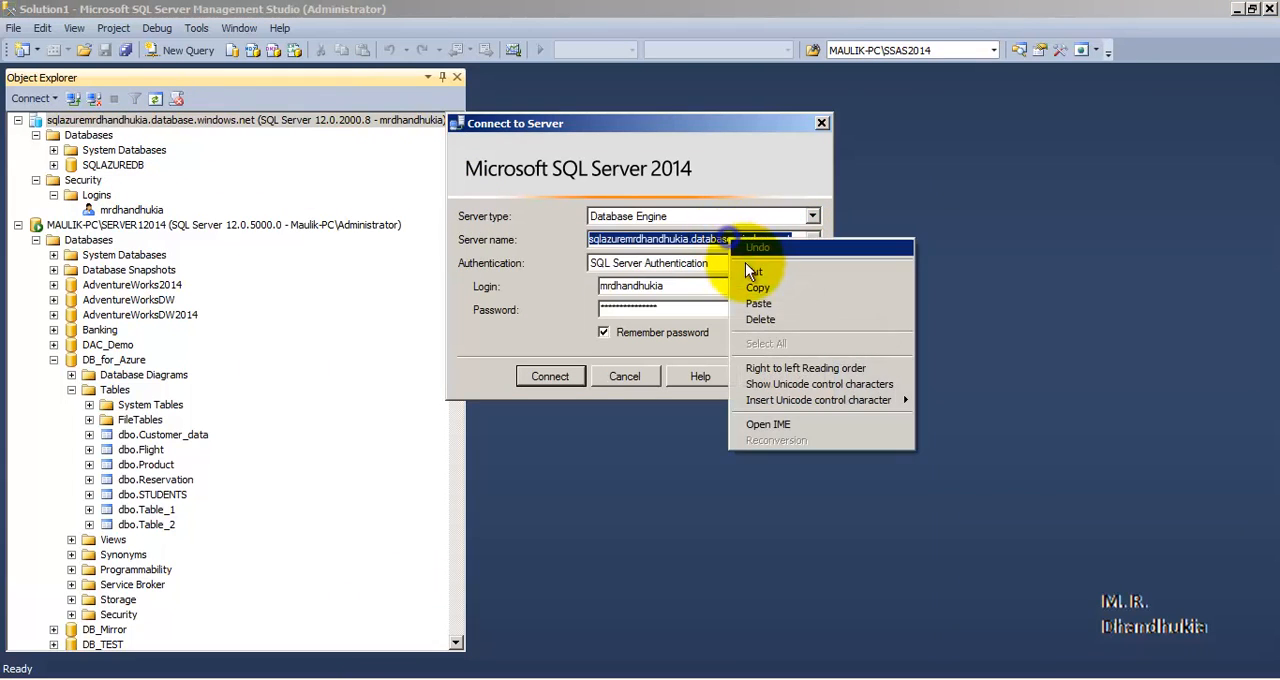
{"action": "left_click", "coordinate": [756, 285]}
{"action": "left_click", "coordinate": [645, 374]}
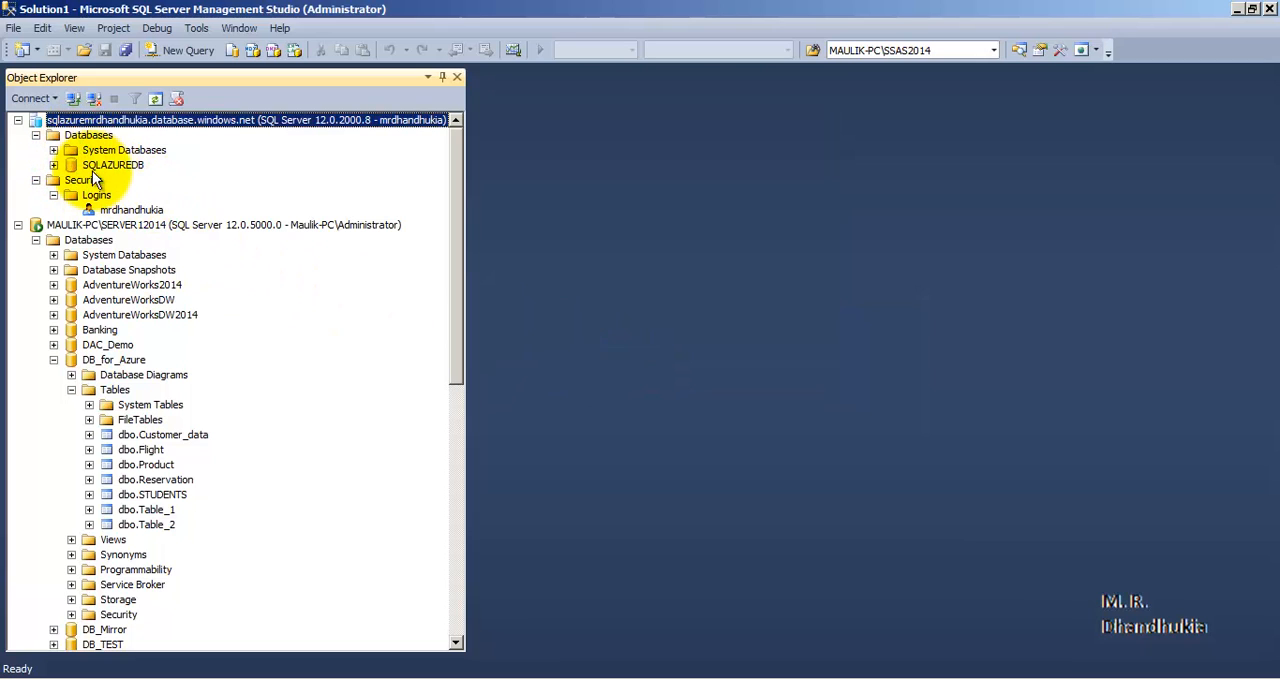
- Return to the Script Wizard and replace the target server name with the copied Azure server name
{"action": "left_click", "coordinate": [180, 678]}
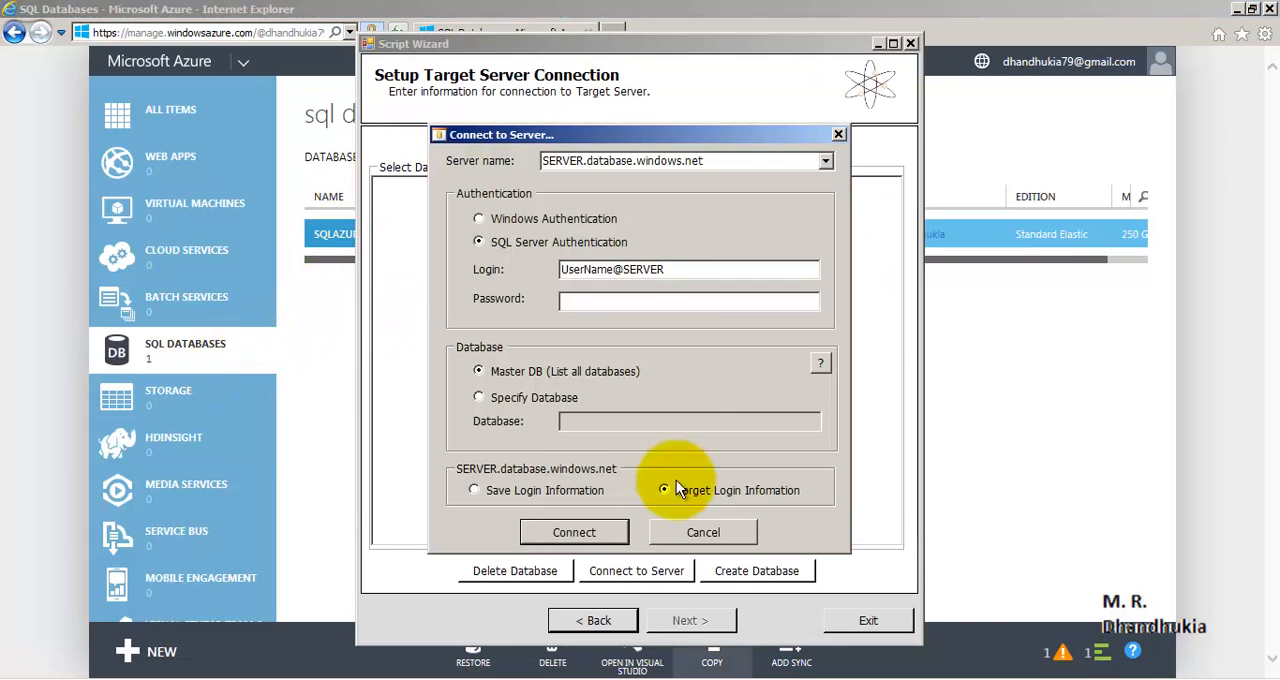
{"action": "double_click", "coordinate": [600, 155]}
{"action": "right_click", "coordinate": [599, 157]}
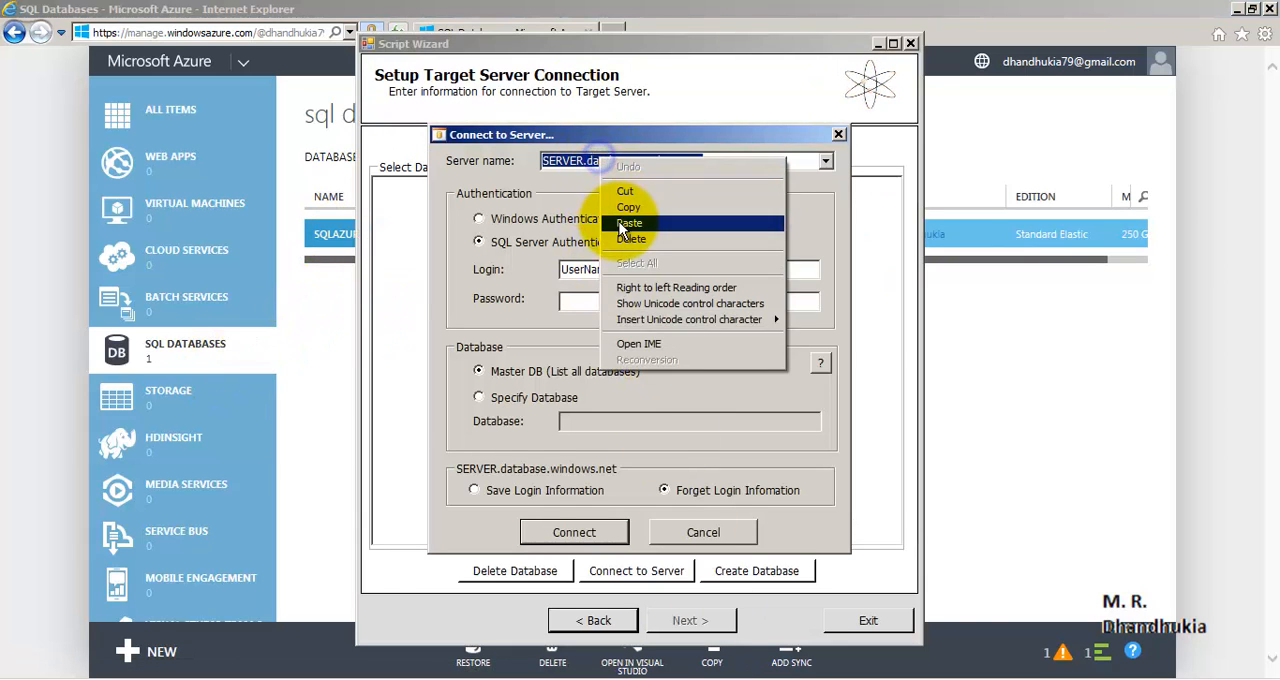
{"action": "left_click", "coordinate": [619, 221]}
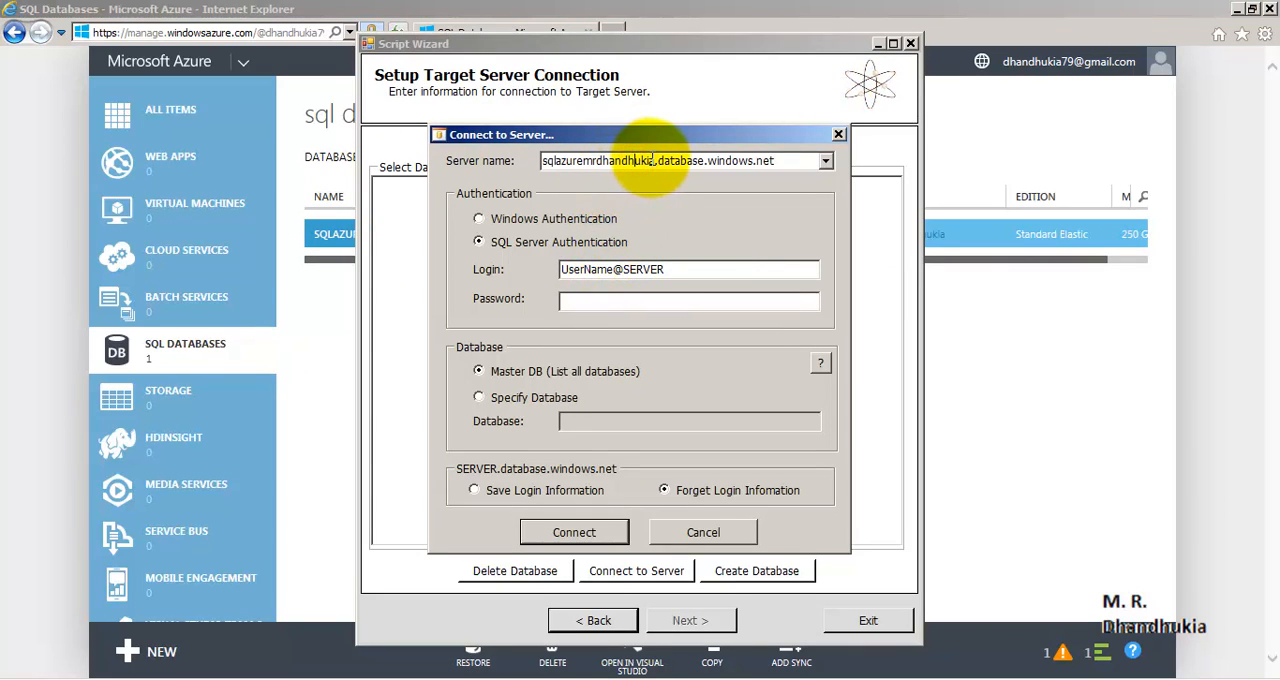
- Fill in the SQL Server login with the administrator's user name followed by @ and the Azure server's short name copied from the server name
{"action": "left_click_drag", "start_coordinate": [652, 160], "coordinate": [527, 172]}
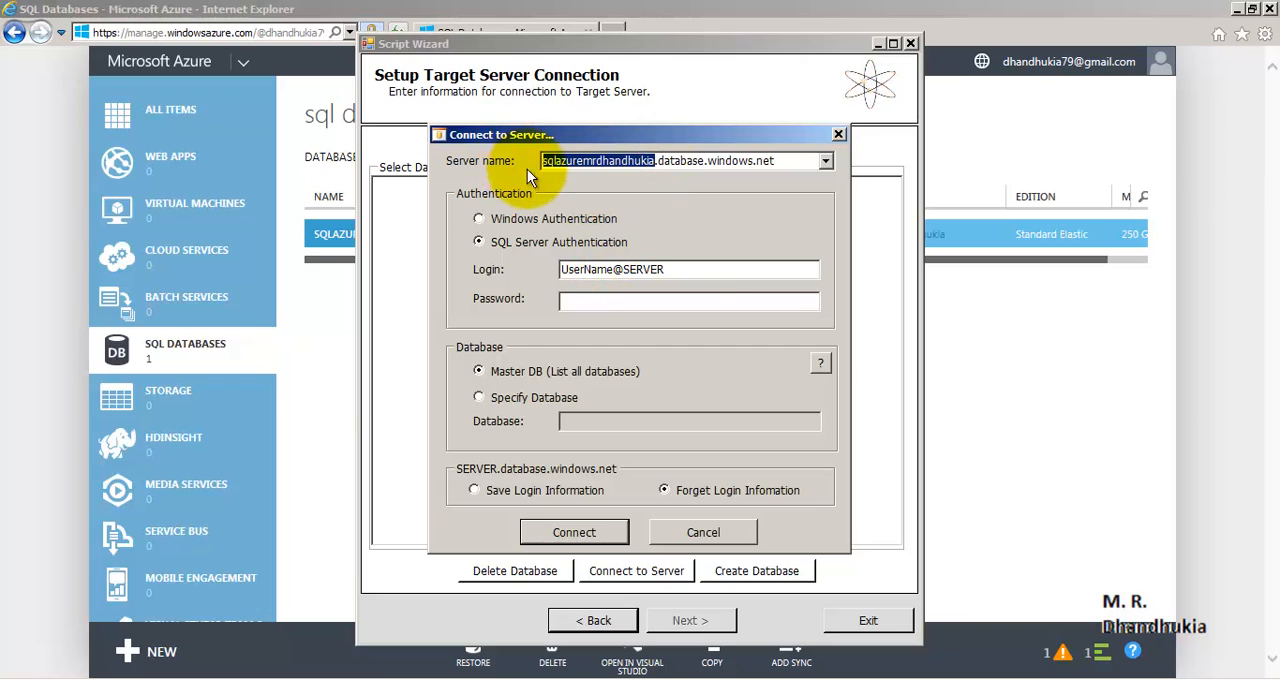
{"action": "left_click_drag", "start_coordinate": [700, 271], "coordinate": [625, 270]}
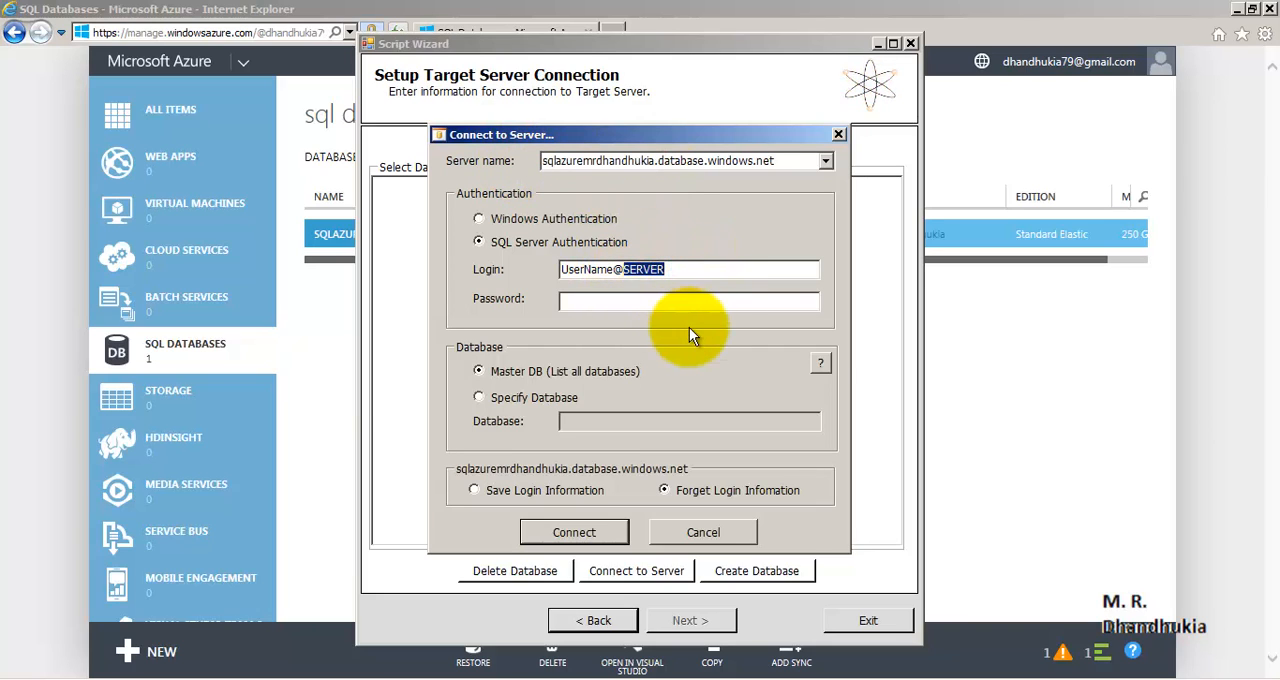
{"action": "key", "text": "ctrl+v"}
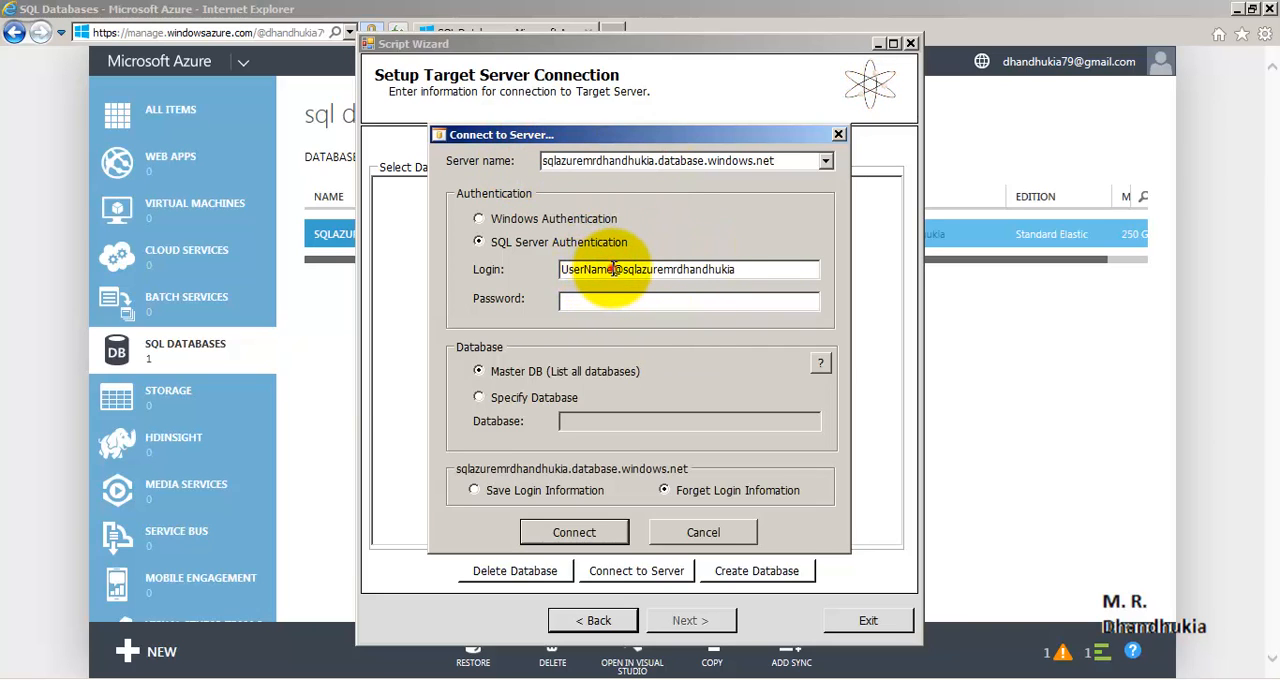
{"action": "left_click_drag", "start_coordinate": [613, 269], "coordinate": [542, 269]}
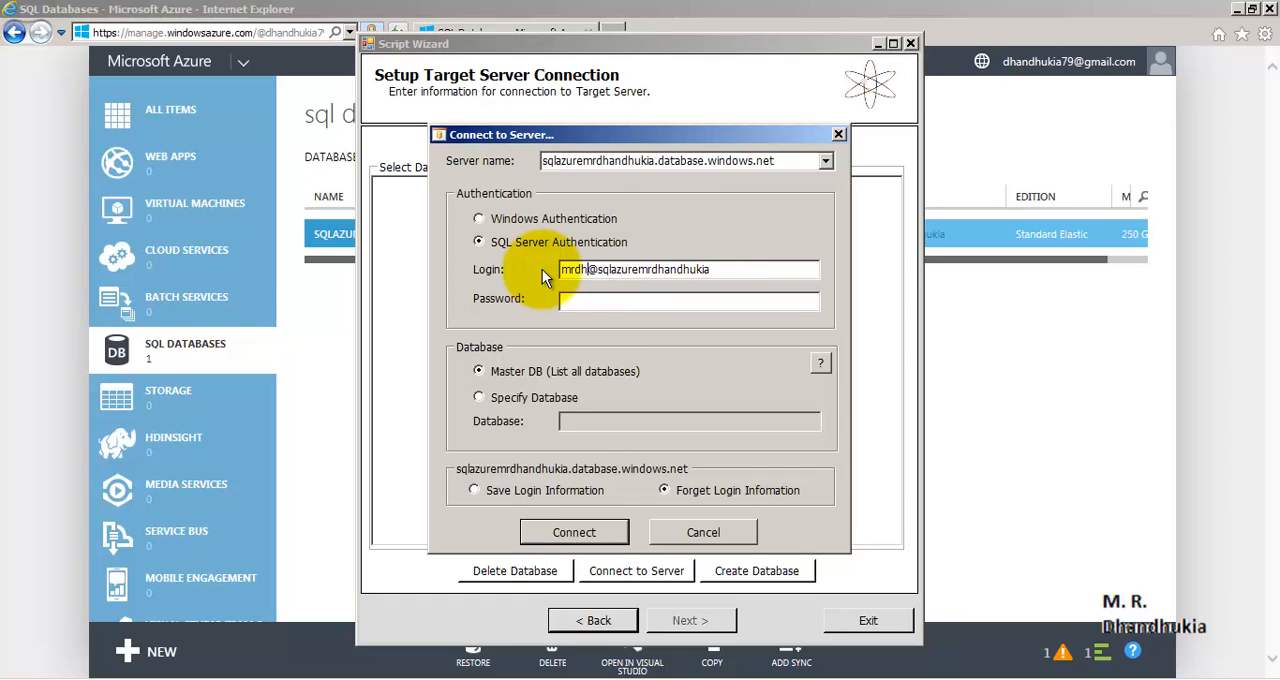
{"action": "key", "text": "Tab"}
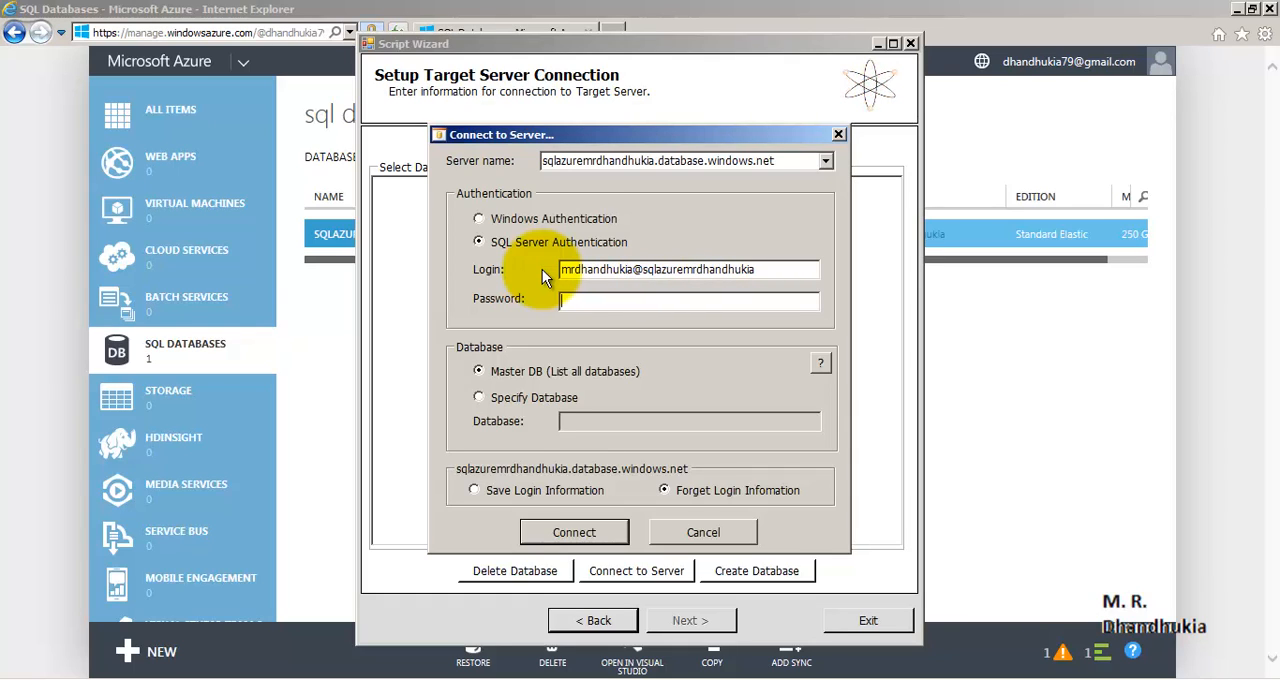
- Enter the account password, choose to save the login information and connect to the target server
{"action": "type", "text": "*********"}
{"action": "left_click", "coordinate": [474, 490]}
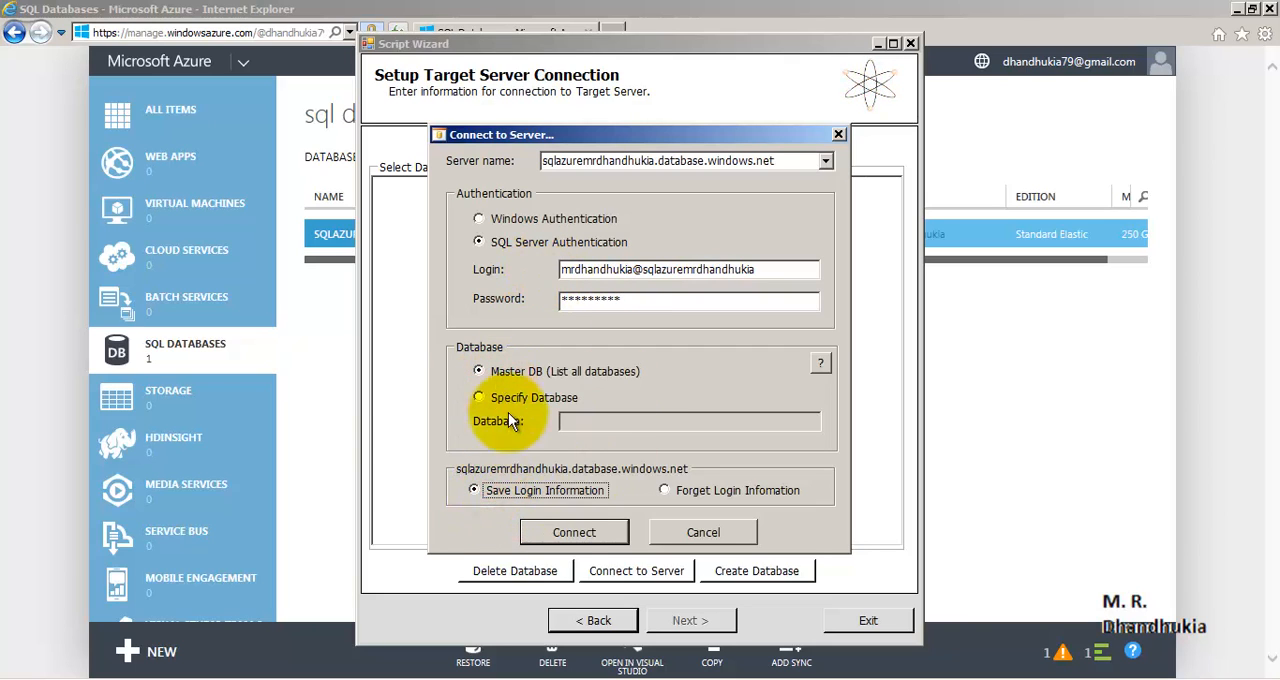
{"action": "left_click", "coordinate": [562, 532]}
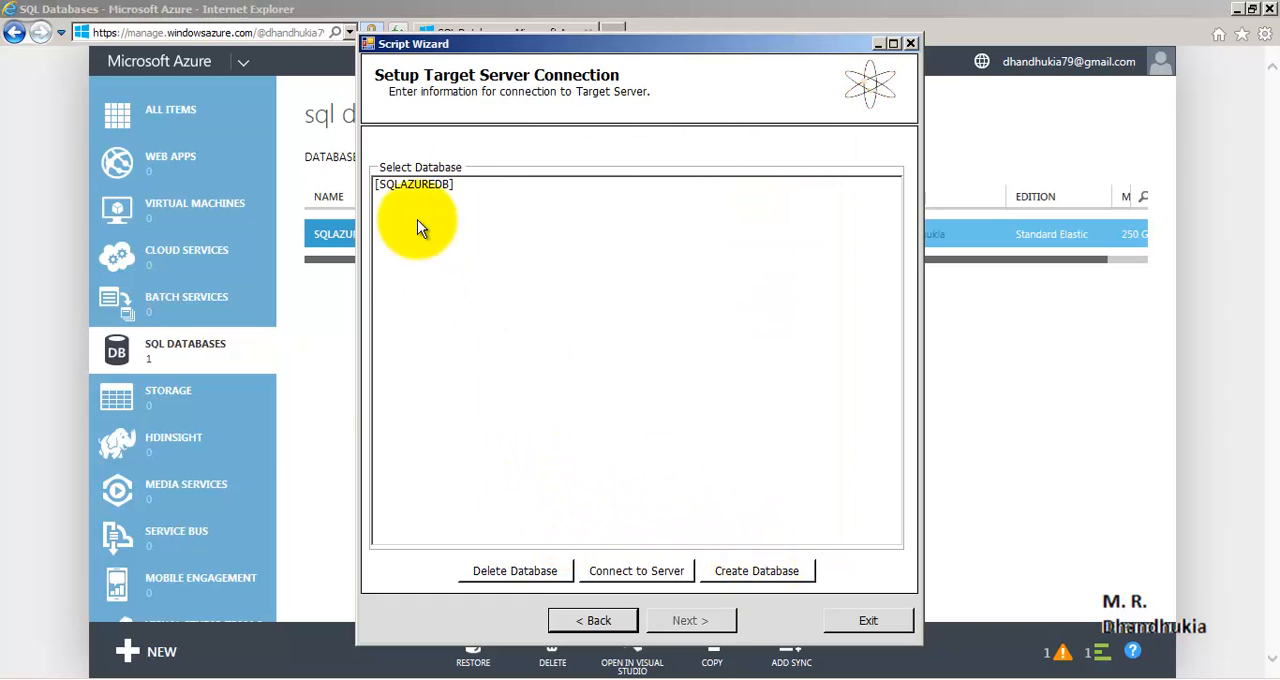
- Create a target database named DB_for_Azure with performance level S0 (10 DTUs) and acknowledge the creation messages
{"action": "left_click", "coordinate": [745, 575]}
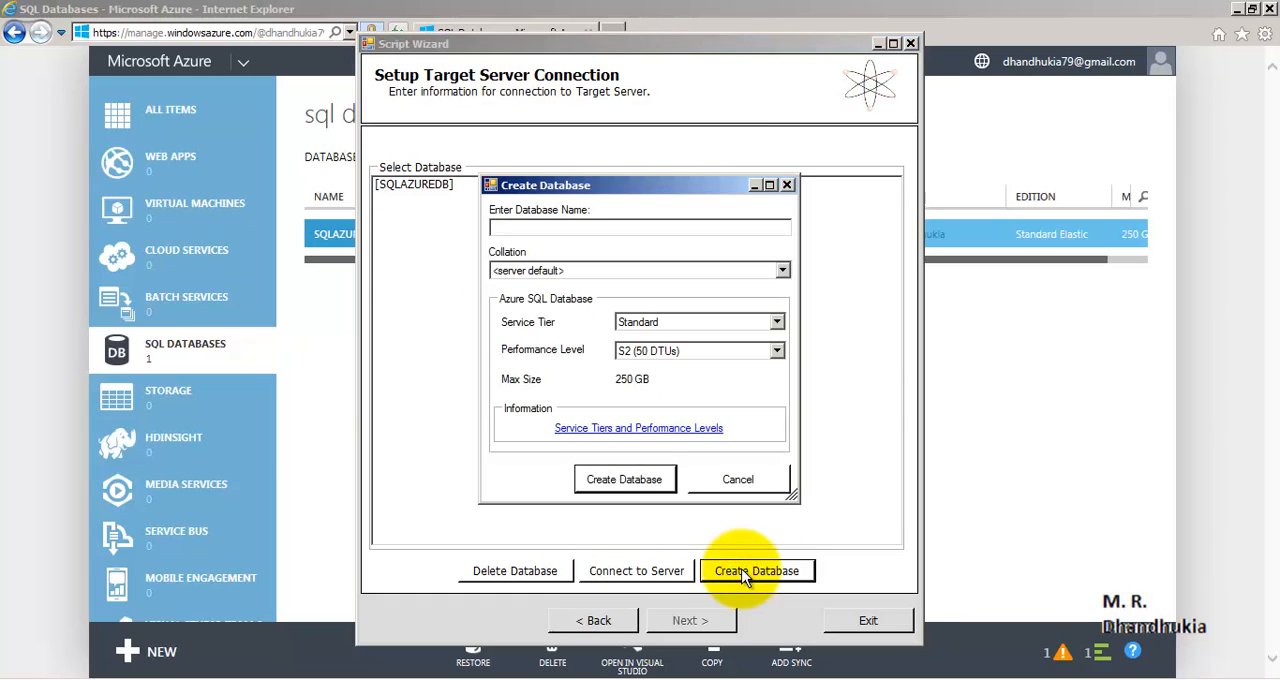
{"action": "type", "text": "DB_for_Azure"}
{"action": "left_click", "coordinate": [644, 351]}
{"action": "left_click", "coordinate": [645, 364]}
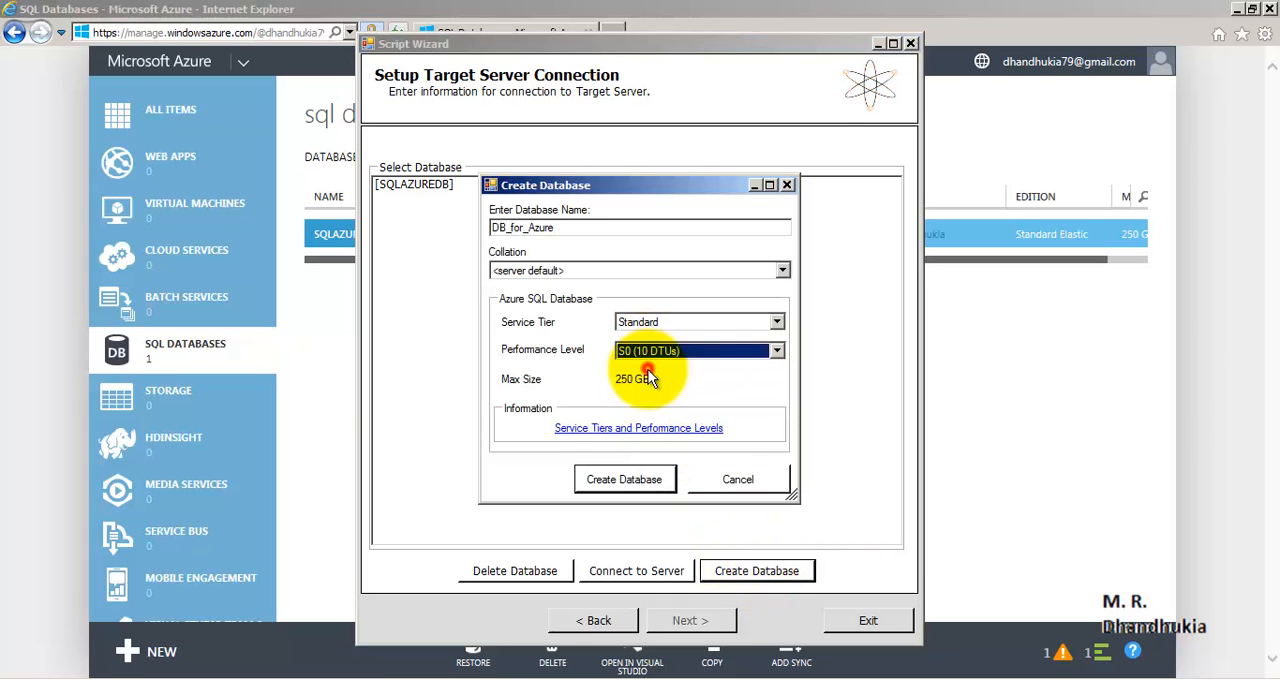
{"action": "left_click", "coordinate": [636, 481]}
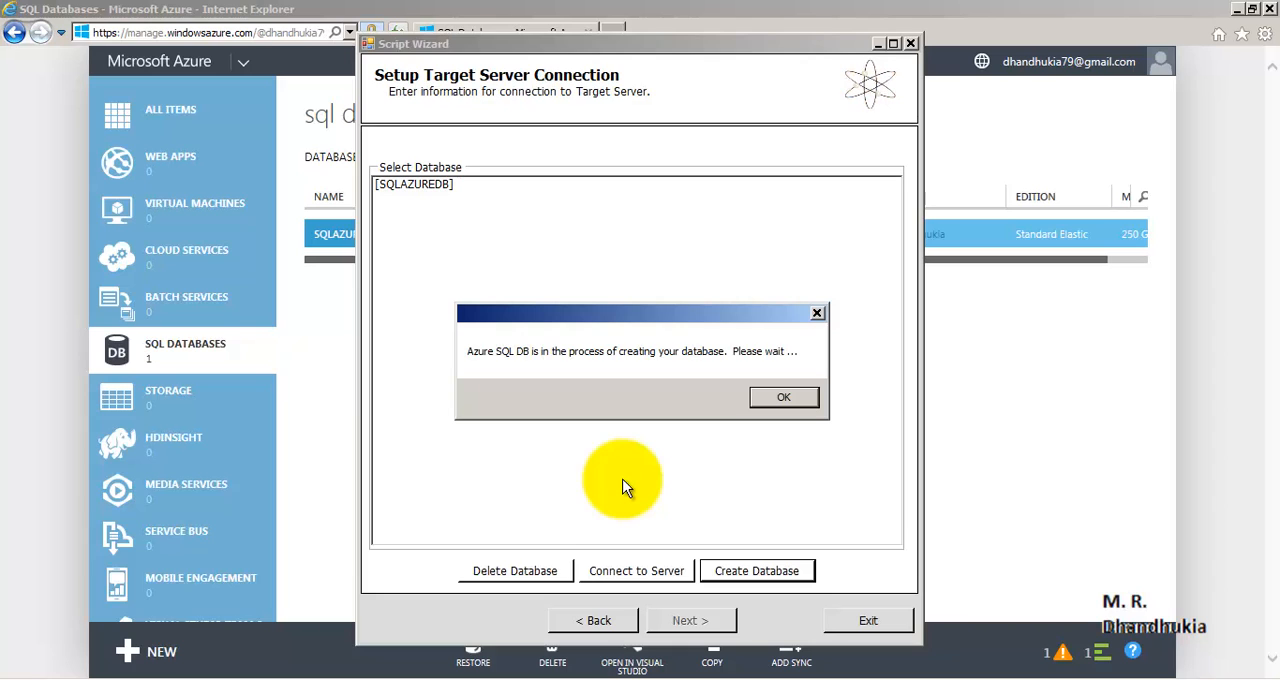
{"action": "left_click", "coordinate": [785, 397]}
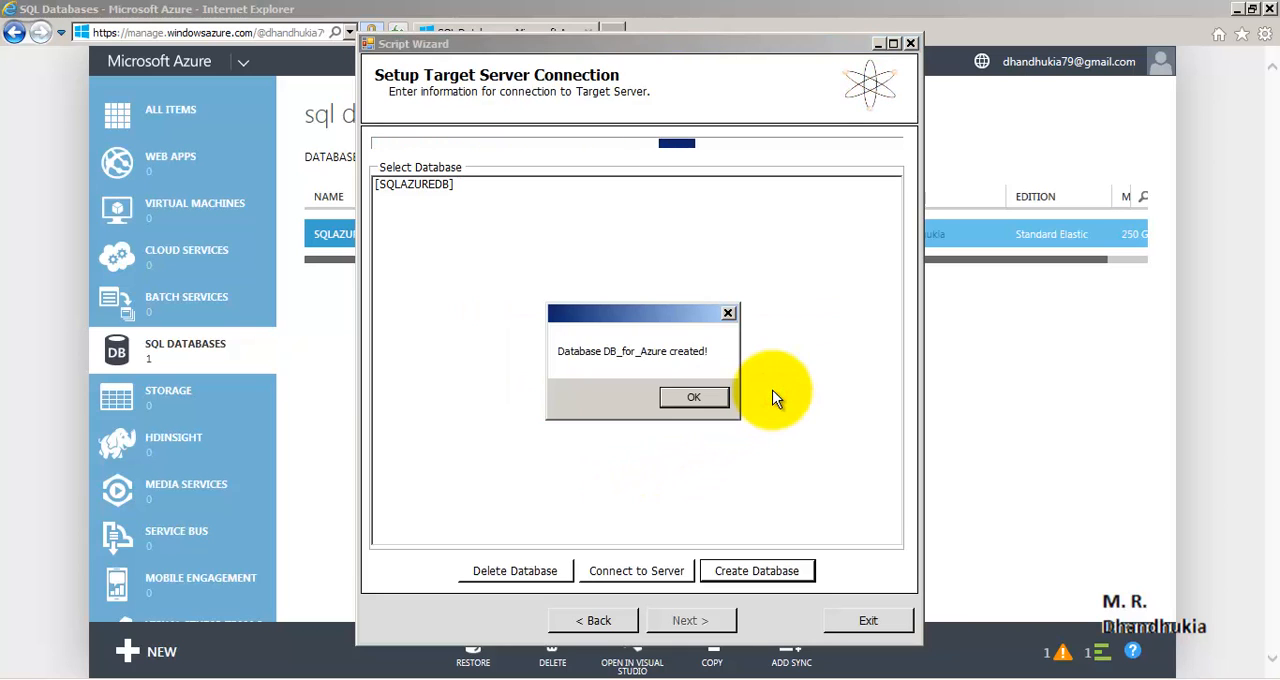
{"action": "left_click", "coordinate": [702, 401]}
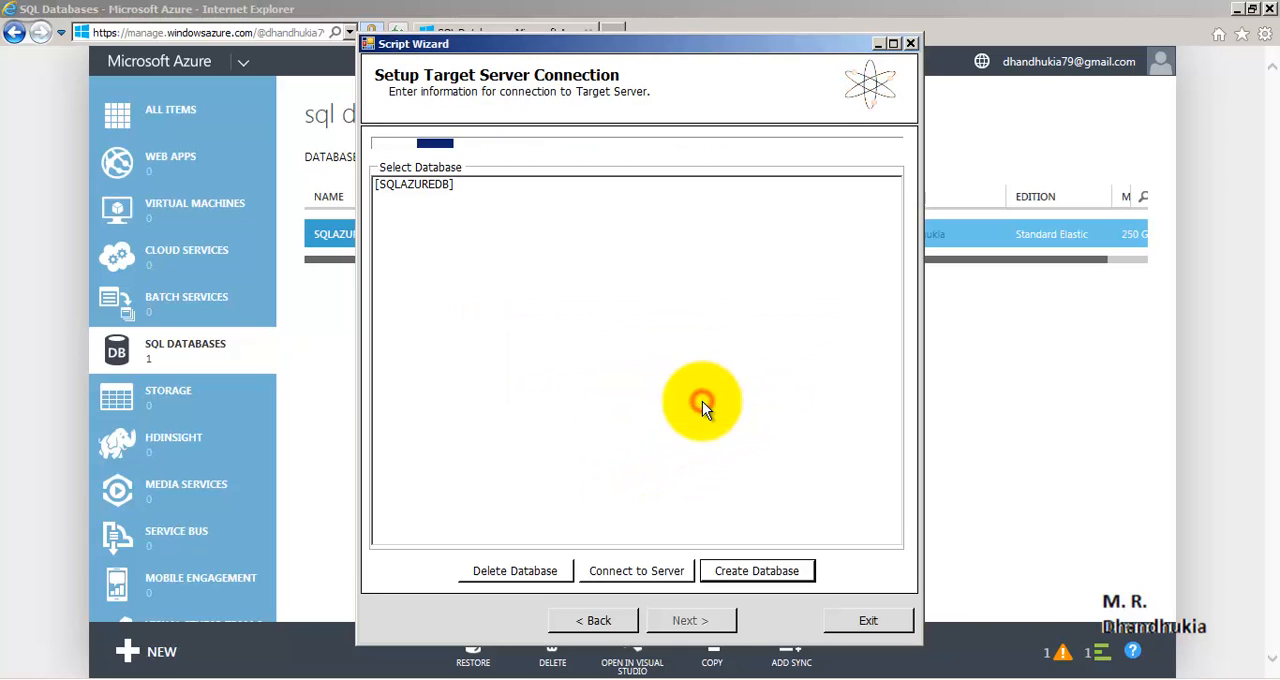
- Reconnect to the target server with the saved login, select DB_for_Azure and execute the script against it
{"action": "left_click", "coordinate": [432, 185]}
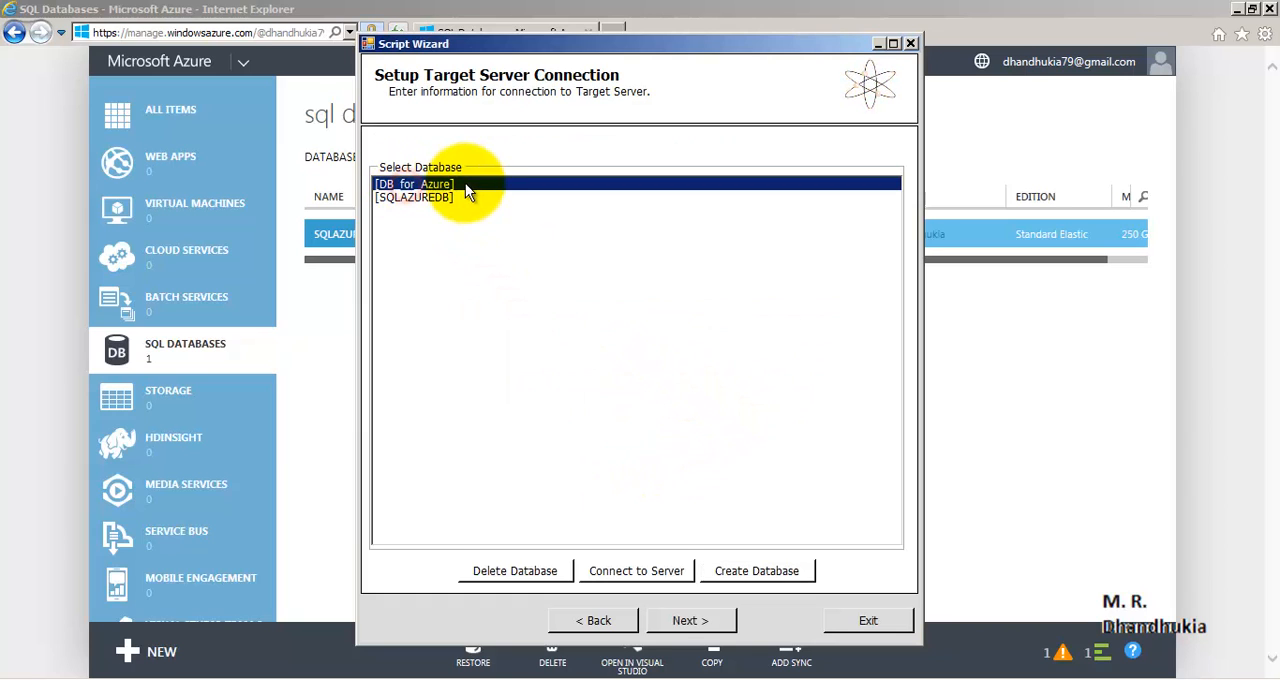
{"action": "left_click", "coordinate": [663, 570]}
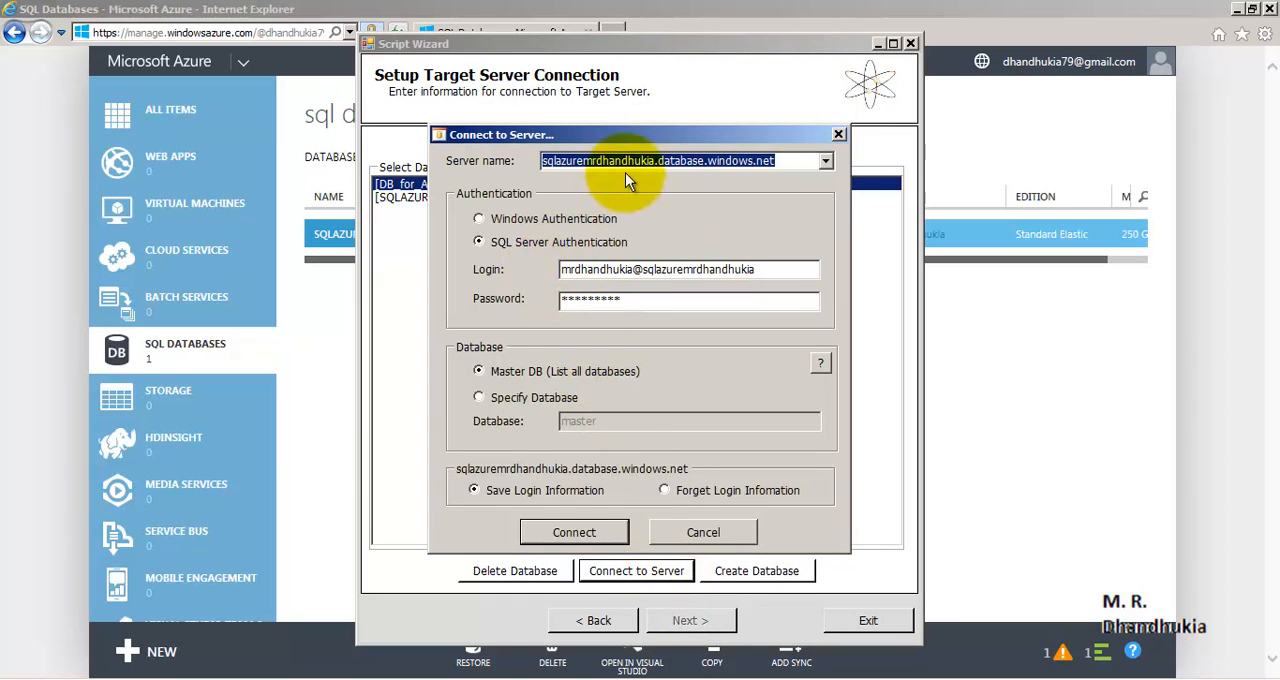
{"action": "left_click", "coordinate": [555, 531]}
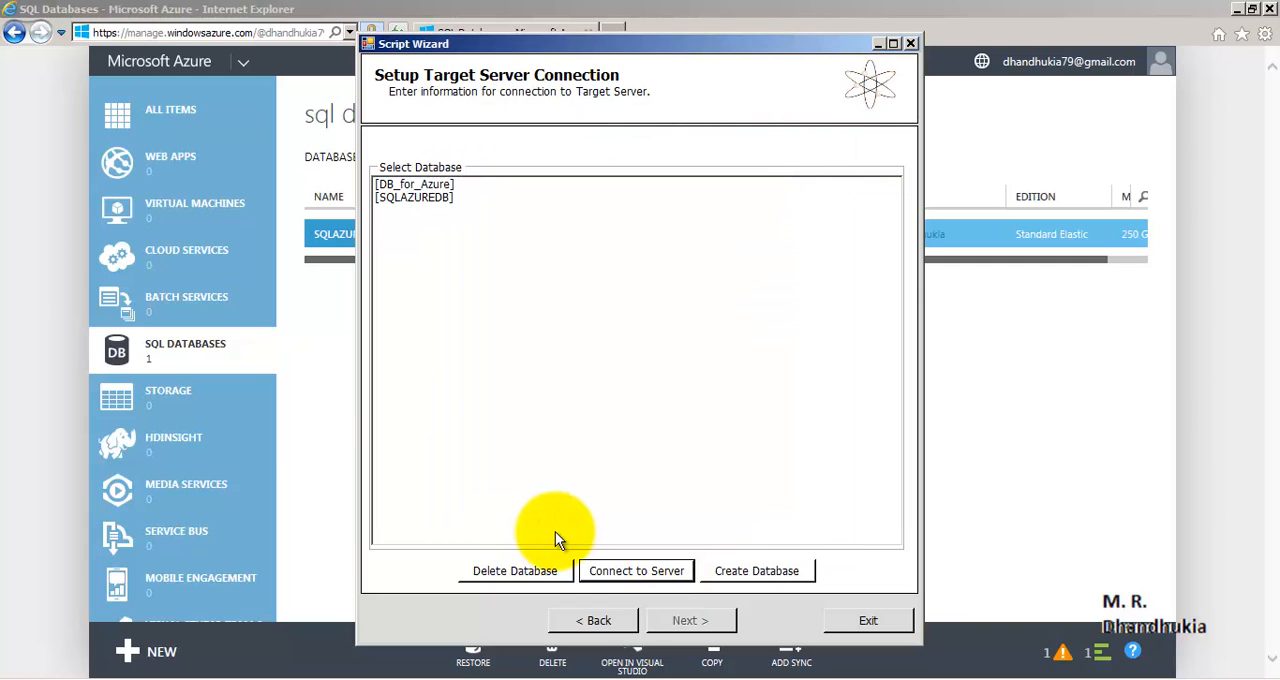
{"action": "left_click", "coordinate": [414, 185]}
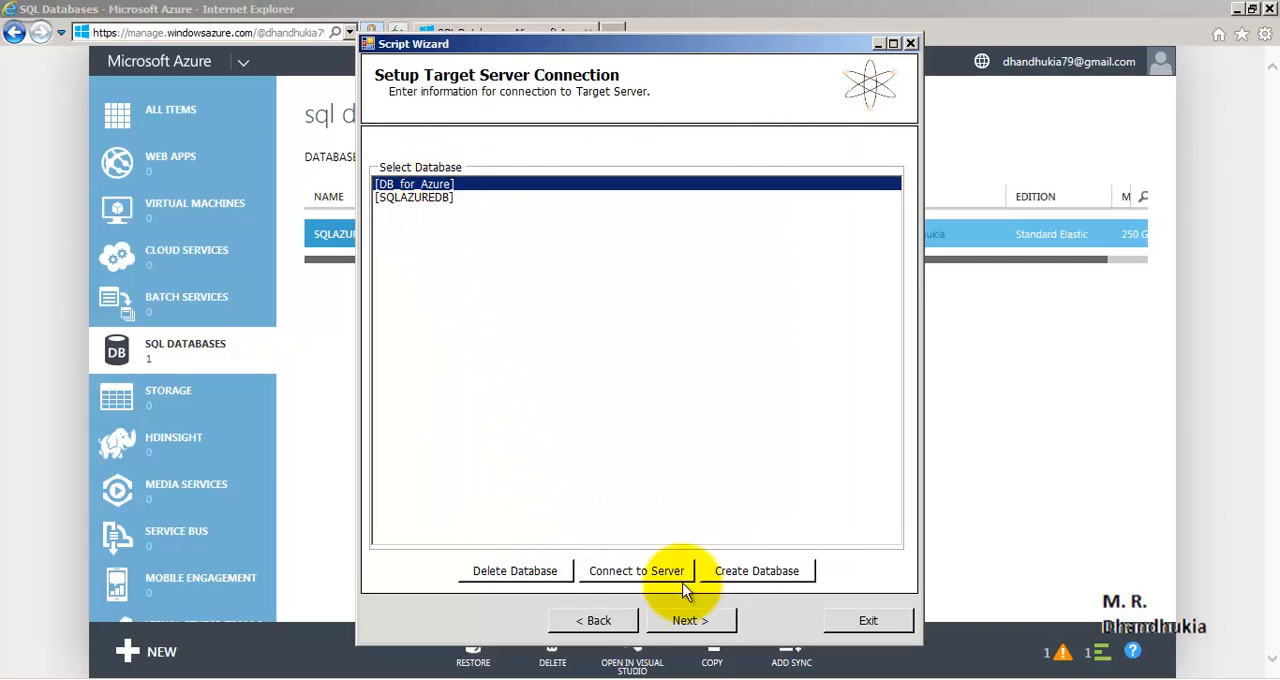
{"action": "left_click", "coordinate": [703, 622]}
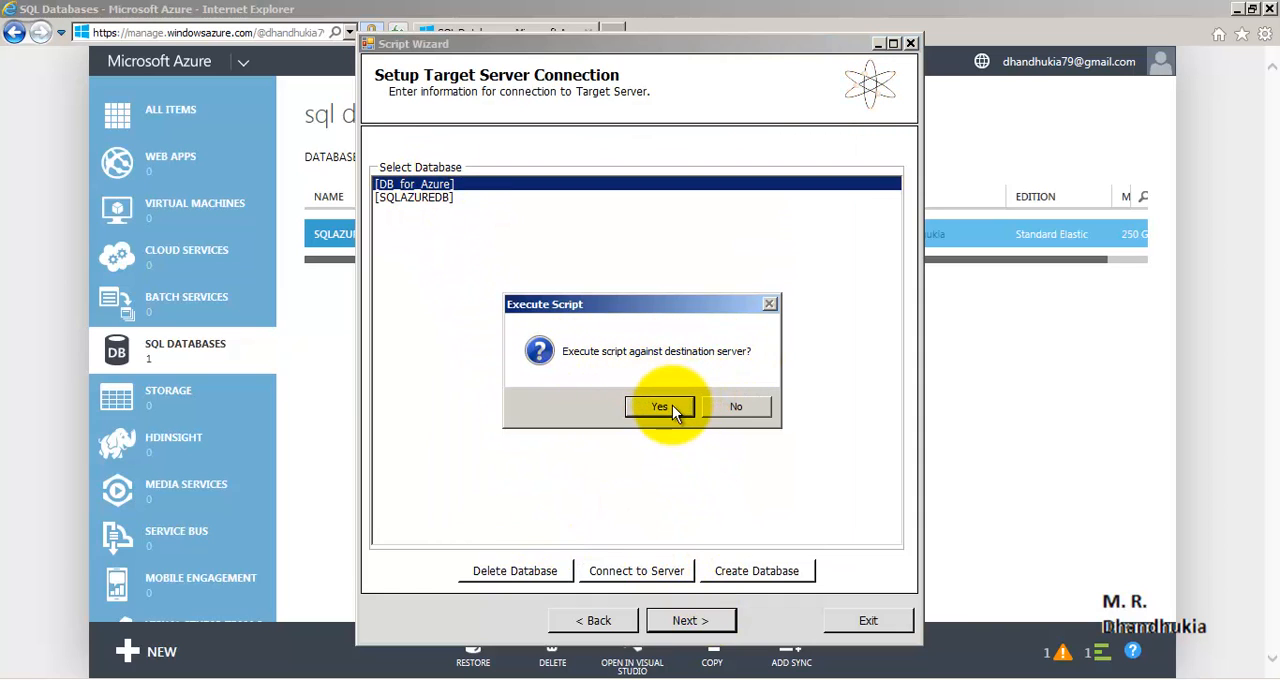
{"action": "left_click", "coordinate": [670, 406]}
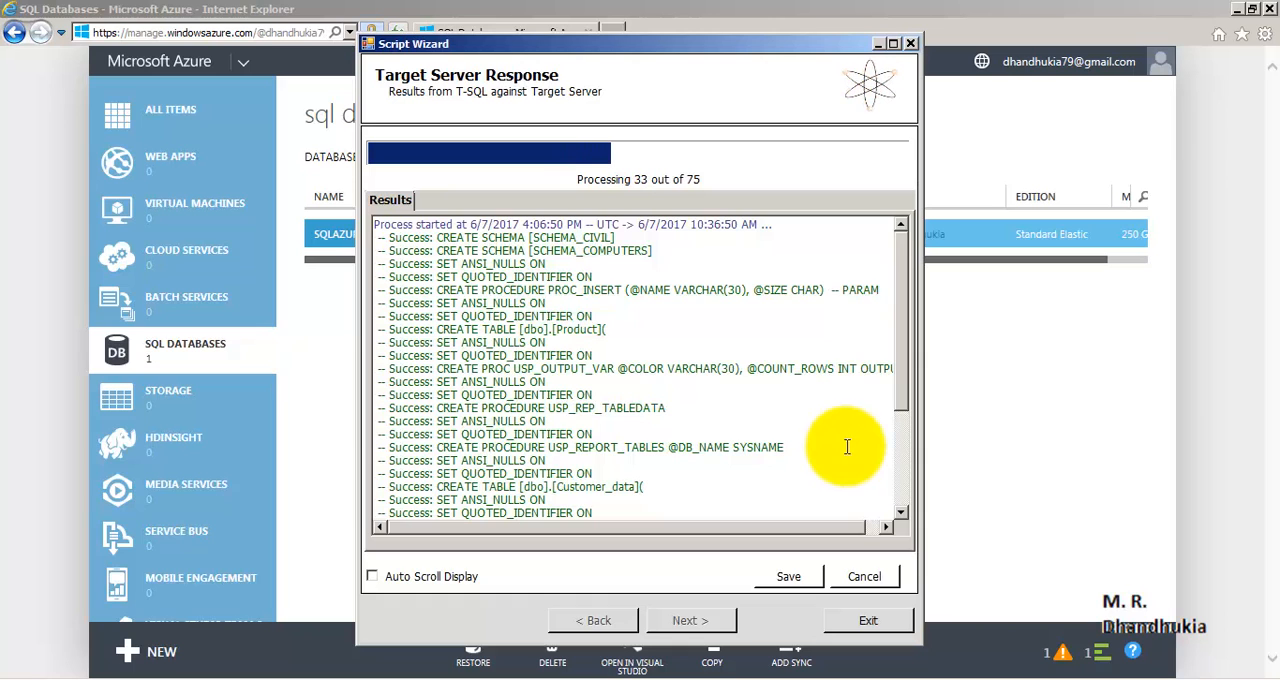
- Examine the target server response for object creation, errors and BCP data uploads, and exit the Script Wizard
{"action": "left_click_drag", "start_coordinate": [900, 257], "coordinate": [899, 400]}
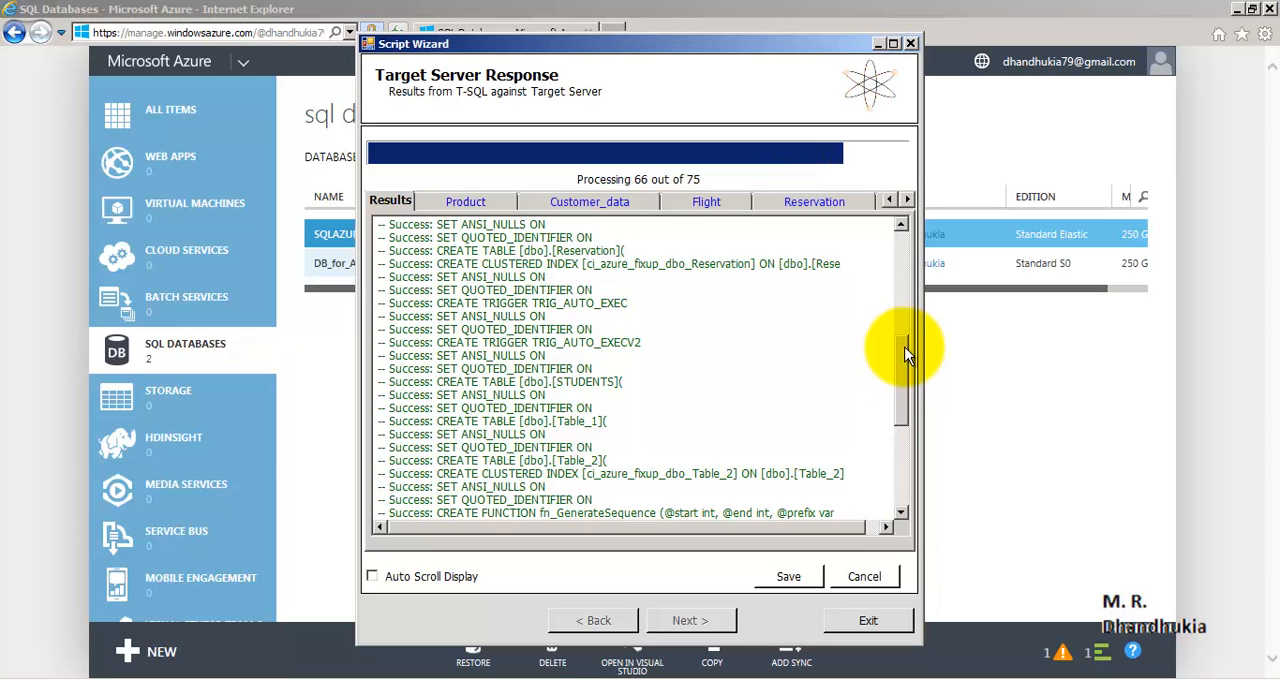
{"action": "left_click_drag", "start_coordinate": [907, 354], "coordinate": [899, 441]}
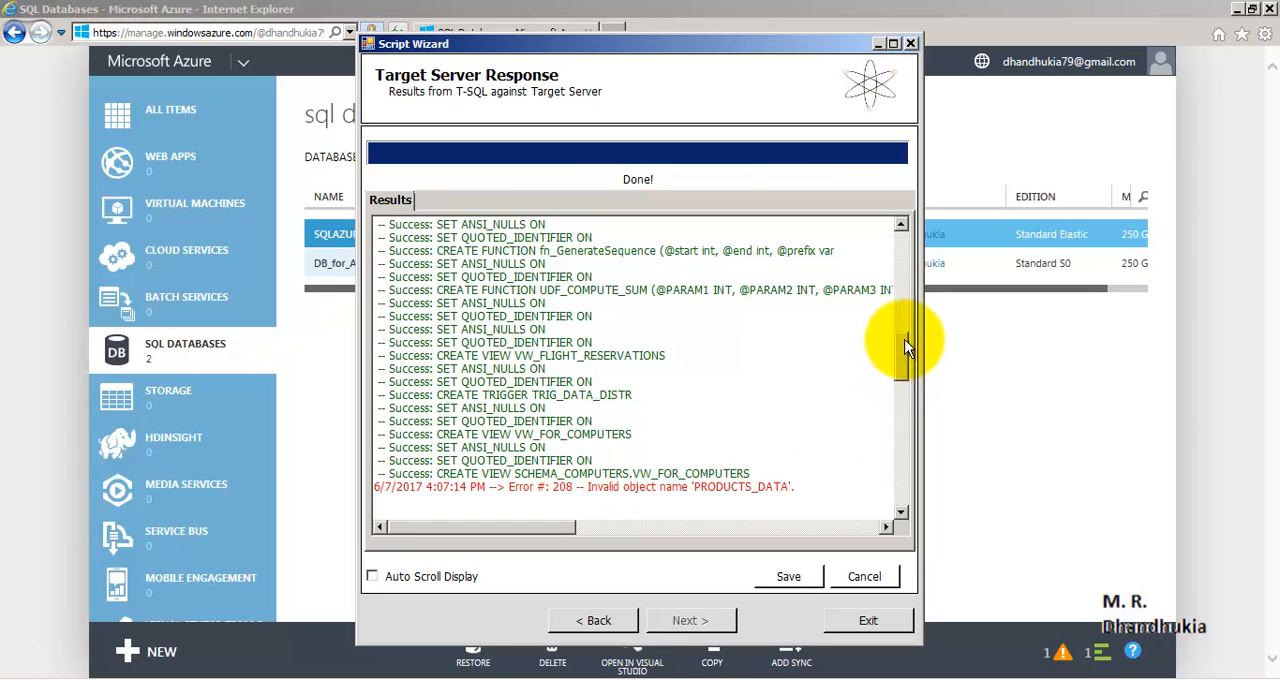
{"action": "mouse_move", "coordinate": [905, 345]}
{"action": "left_mouse_down"}
{"action": "mouse_move", "coordinate": [903, 490]}
{"action": "mouse_move", "coordinate": [886, 129]}
{"action": "mouse_move", "coordinate": [894, 405]}
{"action": "mouse_move", "coordinate": [899, 365]}
{"action": "left_mouse_up"}
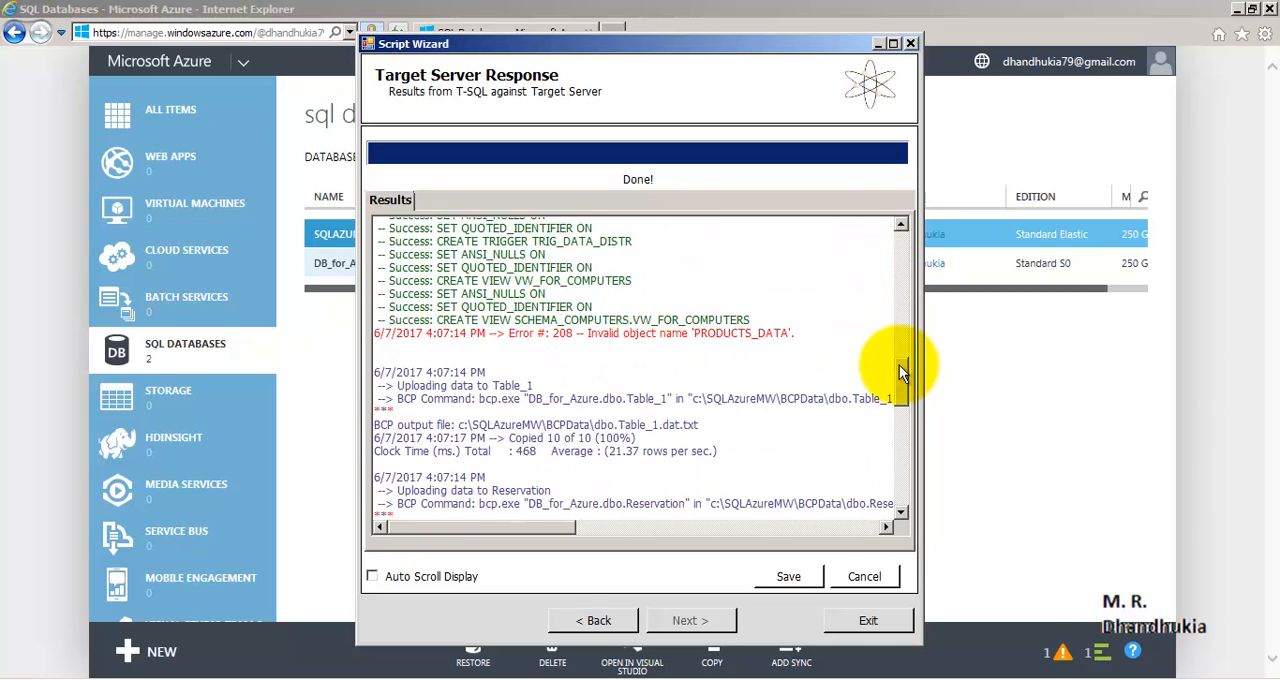
{"action": "left_click_drag", "start_coordinate": [815, 338], "coordinate": [389, 337]}
{"action": "left_click", "coordinate": [690, 350]}
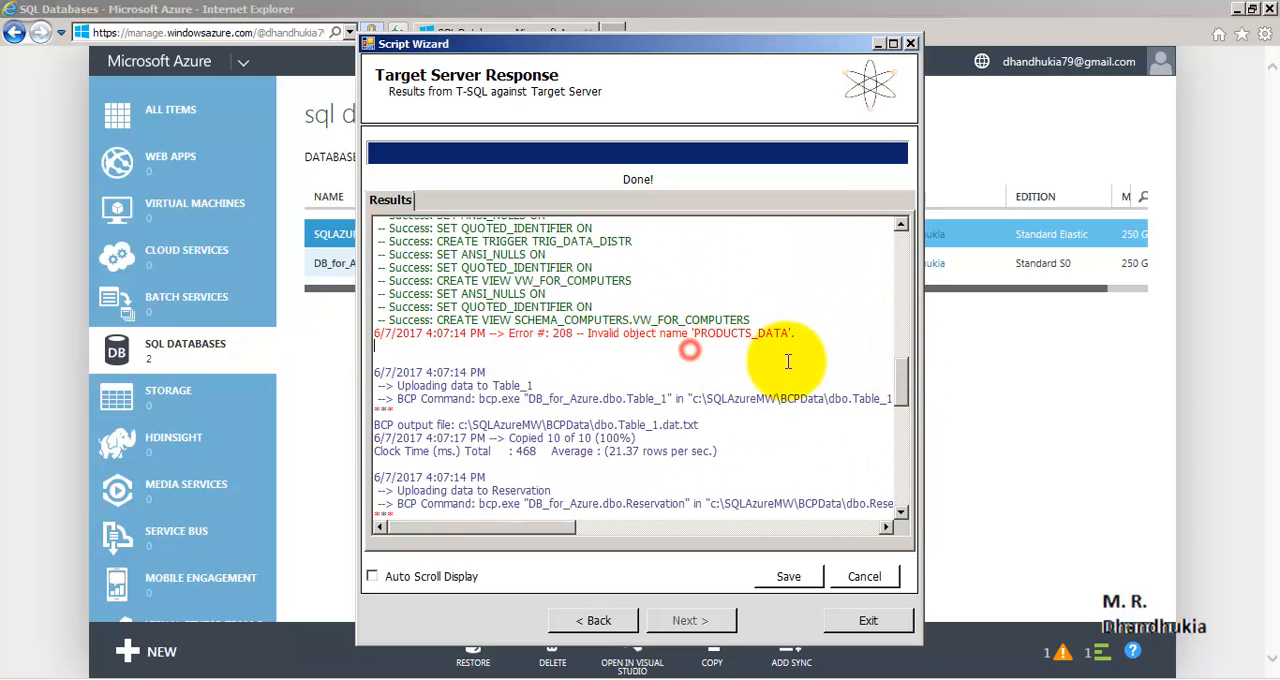
{"action": "left_click_drag", "start_coordinate": [902, 379], "coordinate": [901, 497]}
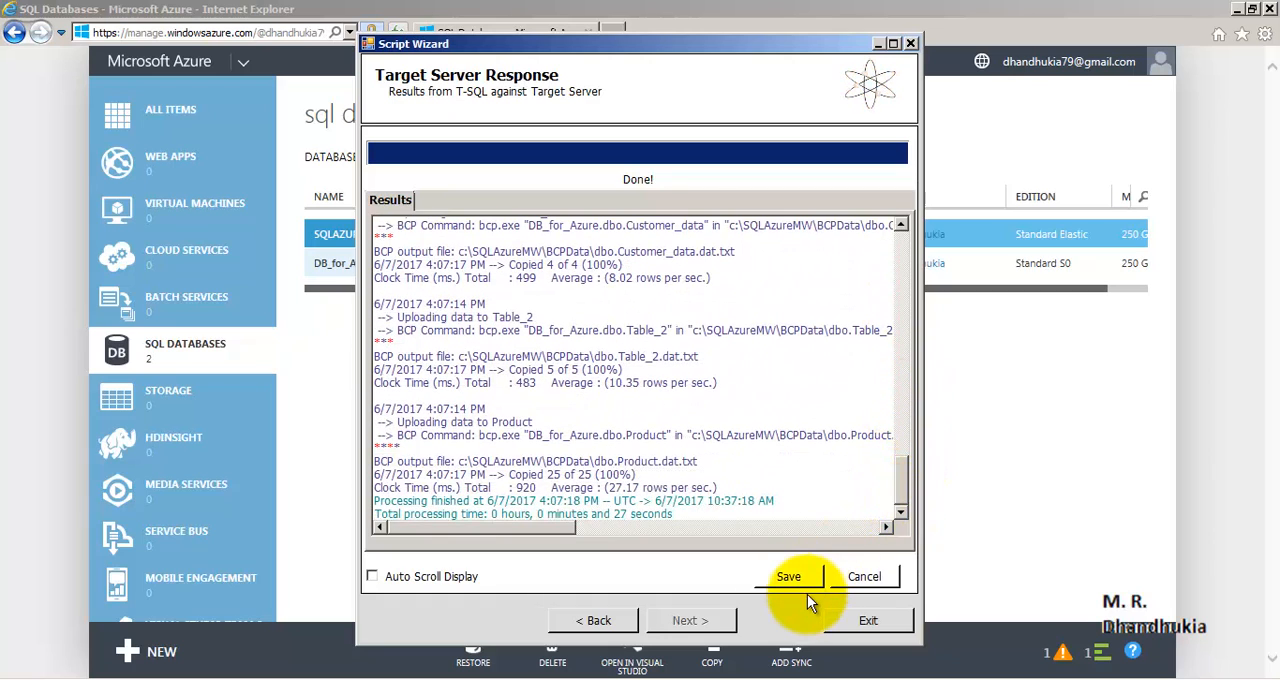
{"action": "left_click", "coordinate": [858, 620]}
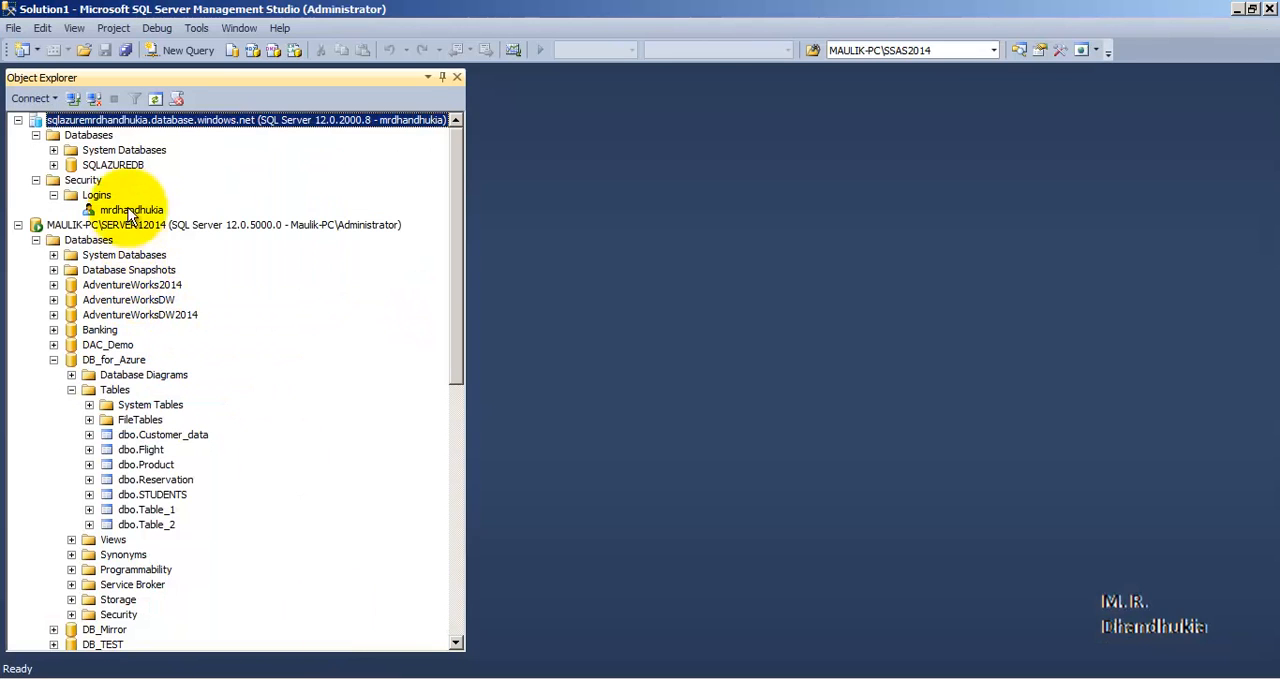
- In SQL Server Management Studio, refresh the Azure server's databases and expand the tables of DB_for_Azure
{"action": "left_click", "coordinate": [88, 135]}
{"action": "right_click", "coordinate": [88, 137]}
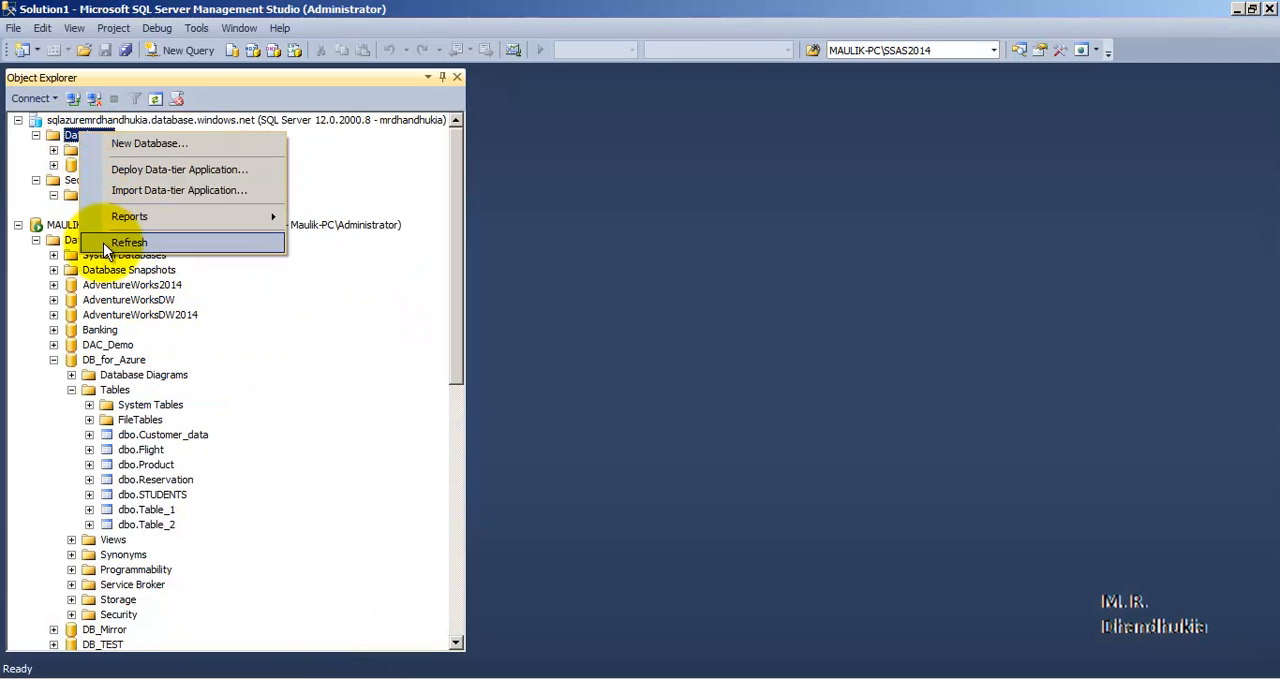
{"action": "left_click", "coordinate": [110, 238]}
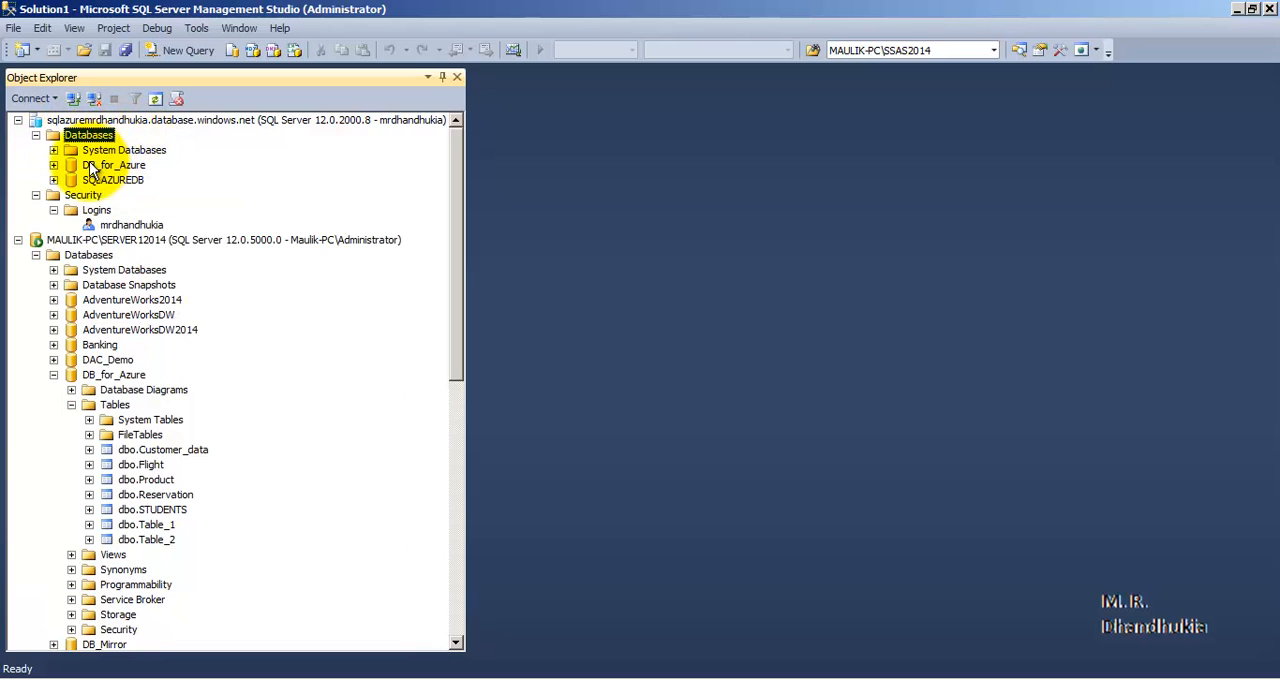
{"action": "left_click", "coordinate": [104, 166]}
{"action": "left_click", "coordinate": [53, 165]}
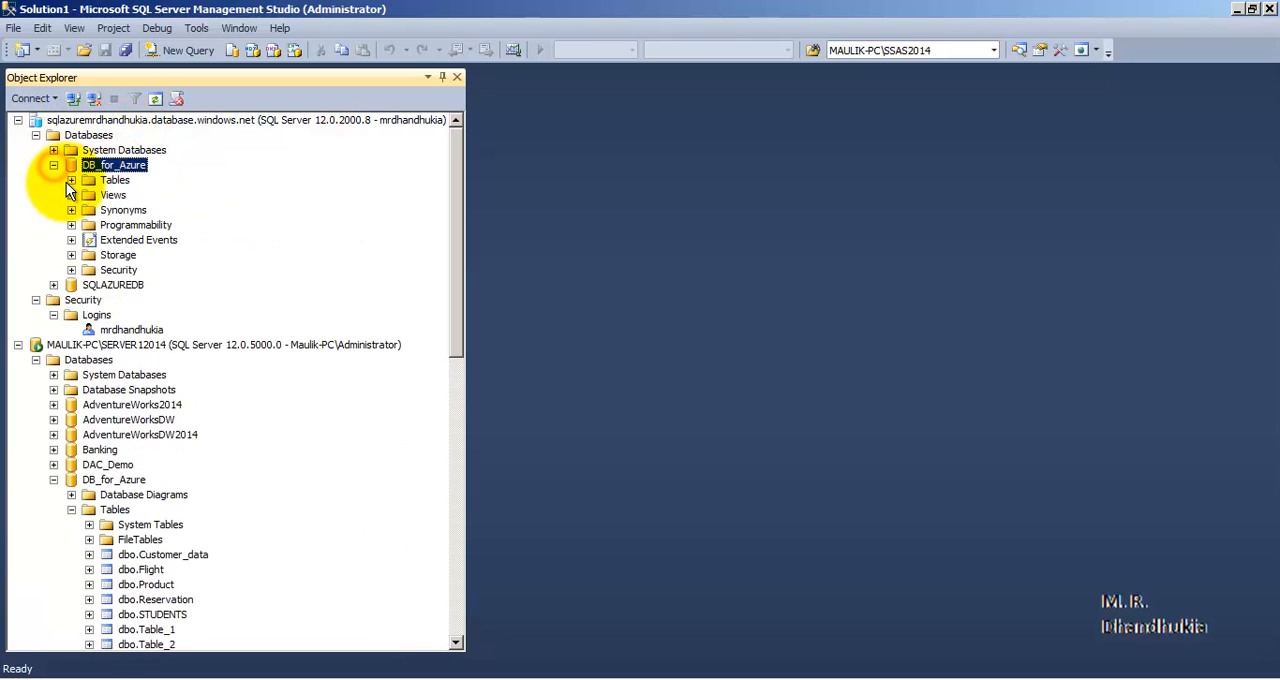
{"action": "left_click", "coordinate": [71, 180]}
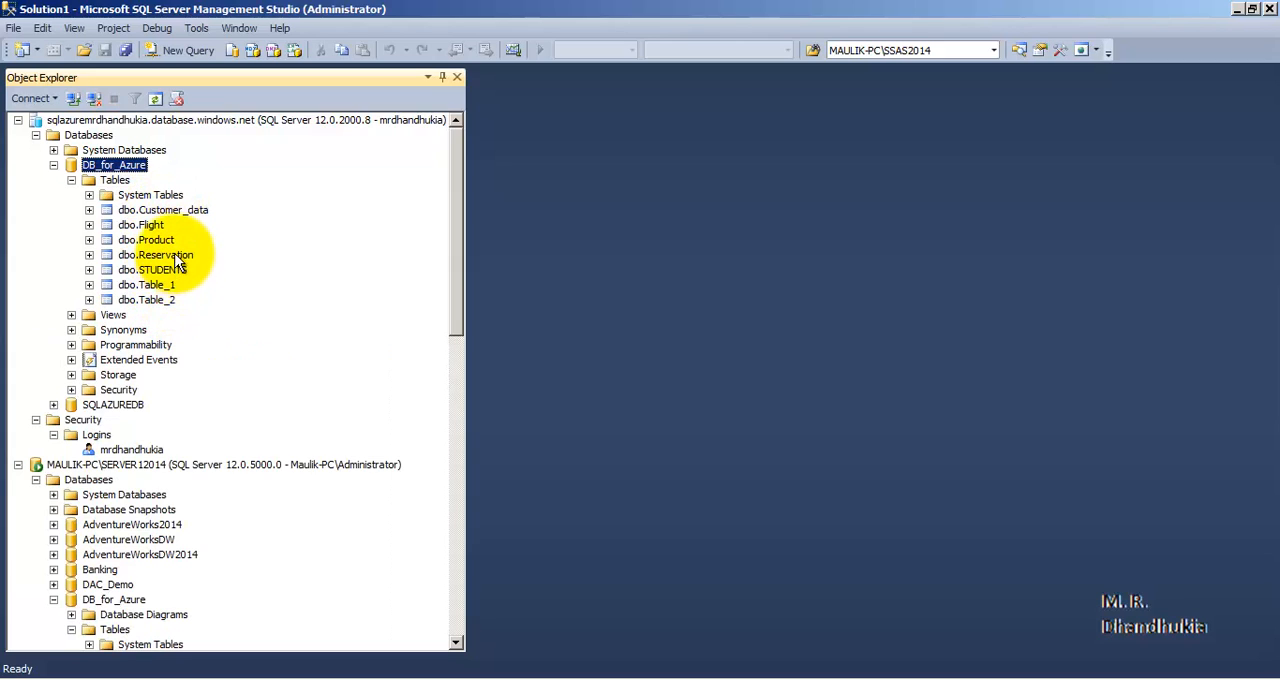
- Query the top 1000 rows of dbo.Customer_data in the Azure database, retrying the server connection, and close the query
{"action": "left_click", "coordinate": [168, 212]}
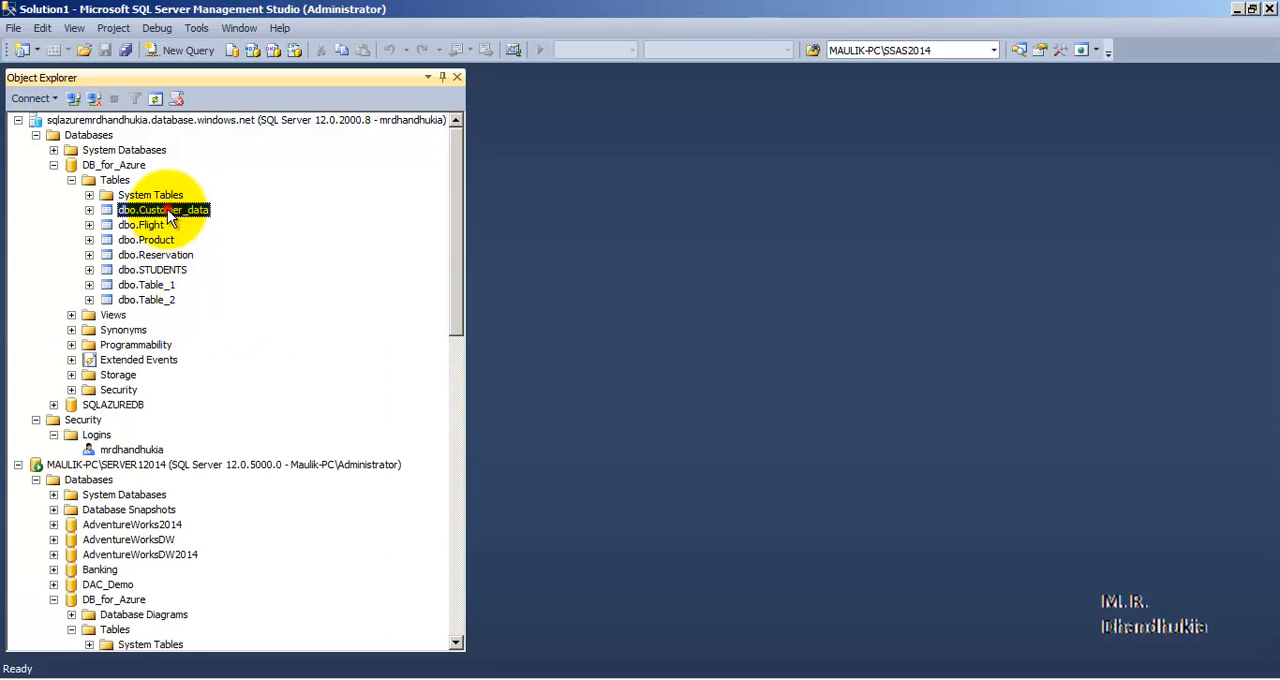
{"action": "right_click", "coordinate": [170, 213]}
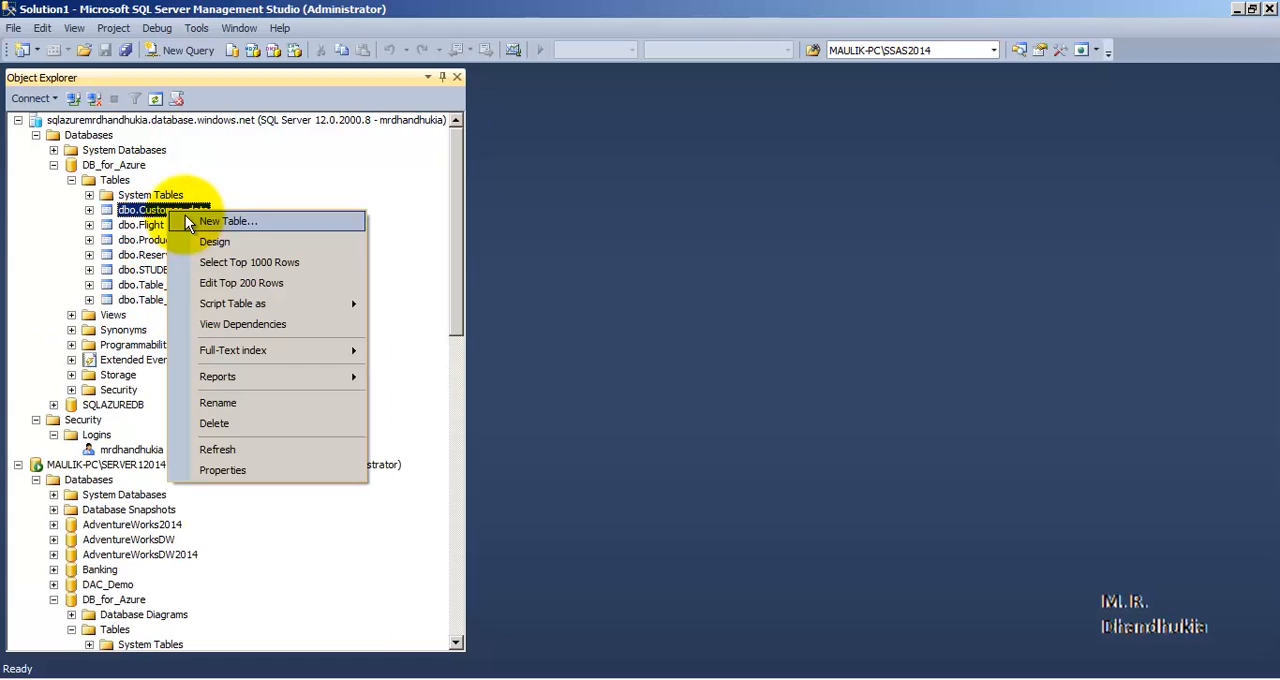
{"action": "left_click", "coordinate": [234, 264]}
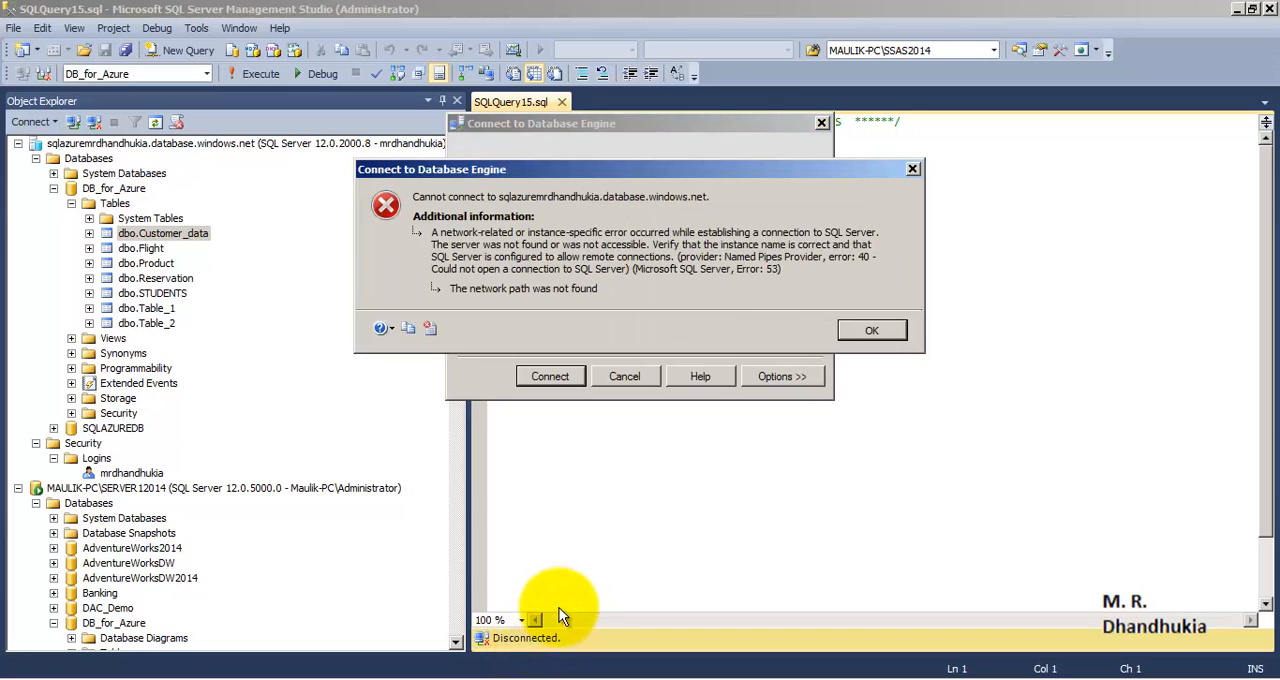
{"action": "left_click", "coordinate": [855, 330]}
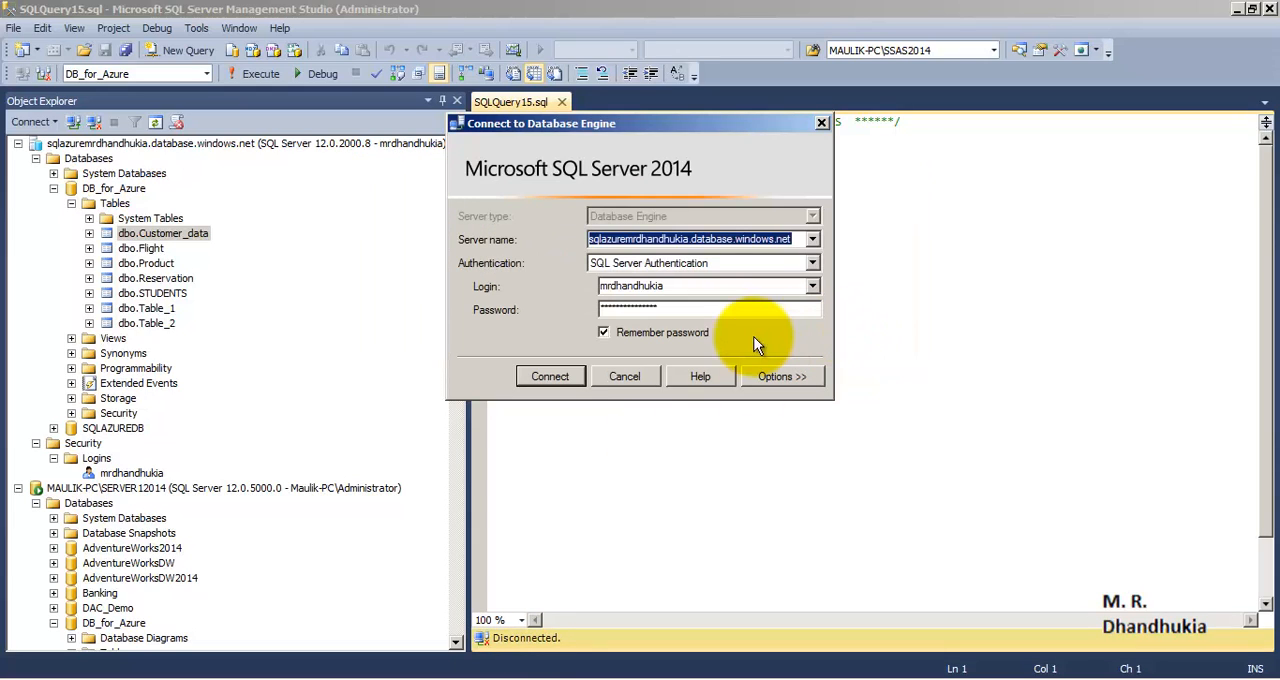
{"action": "left_click", "coordinate": [550, 376]}
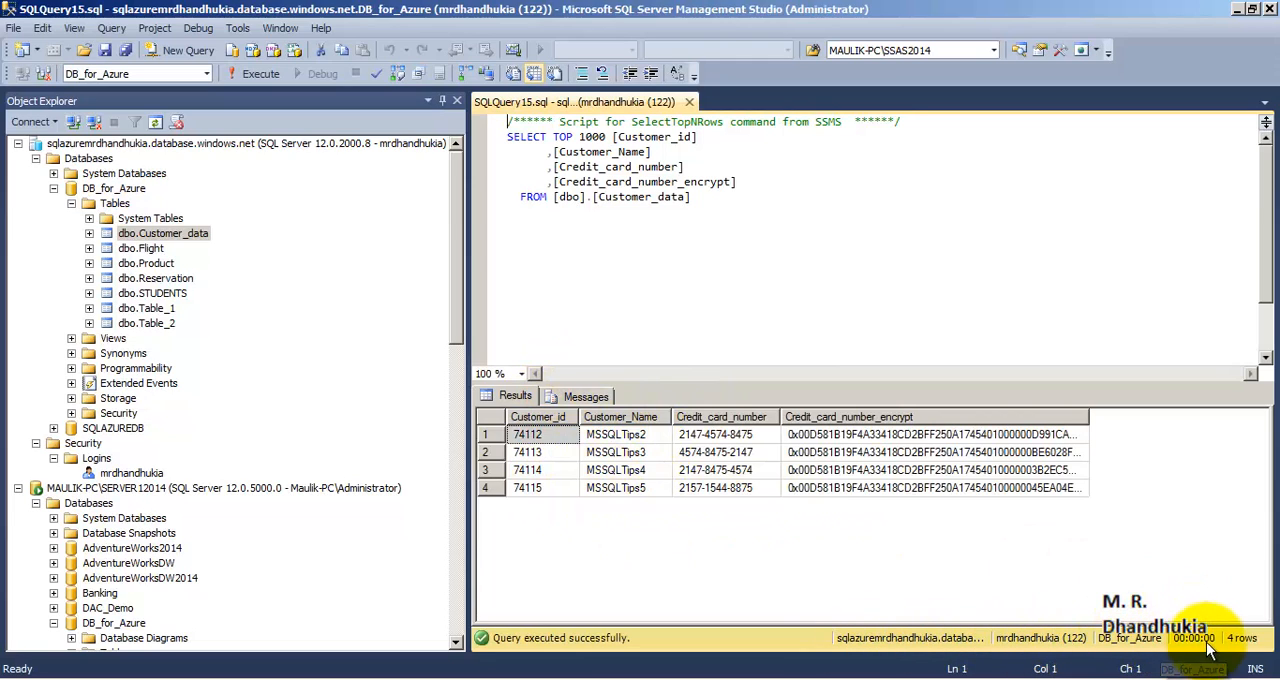
{"action": "left_click", "coordinate": [690, 103]}
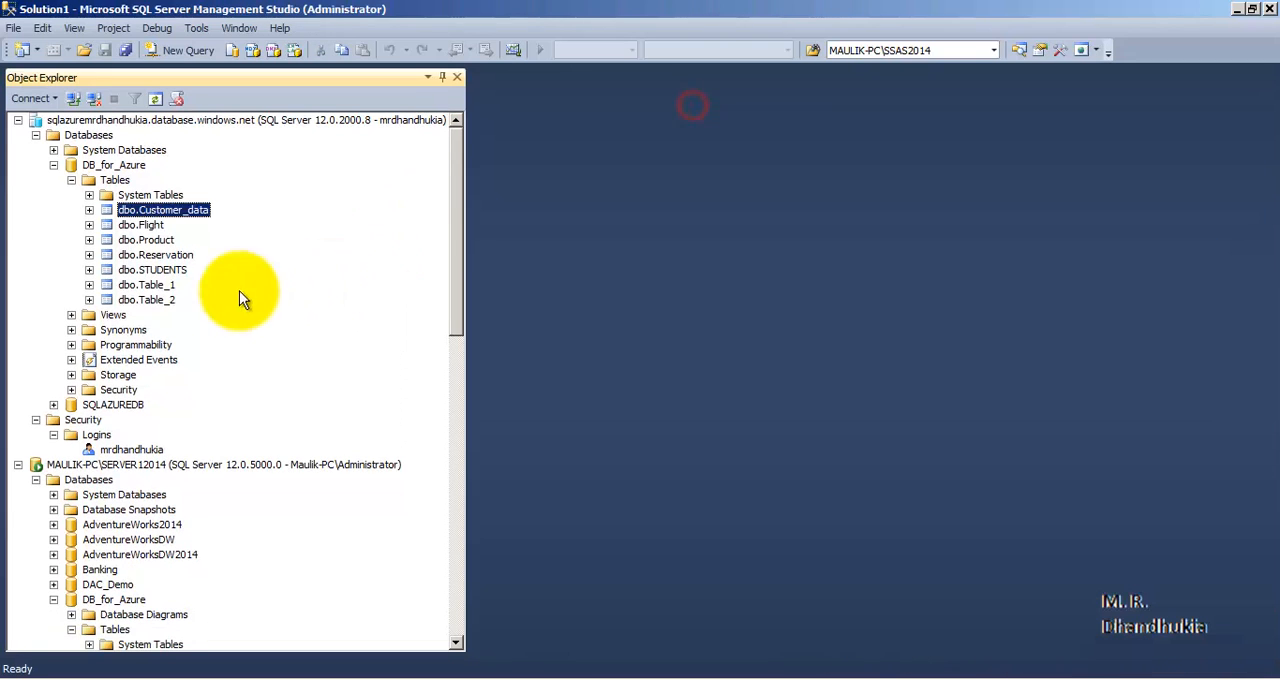
- Expand the views of the Azure DB_for_Azure database and switch to the Azure portal in Internet Explorer
{"action": "left_click", "coordinate": [71, 315]}
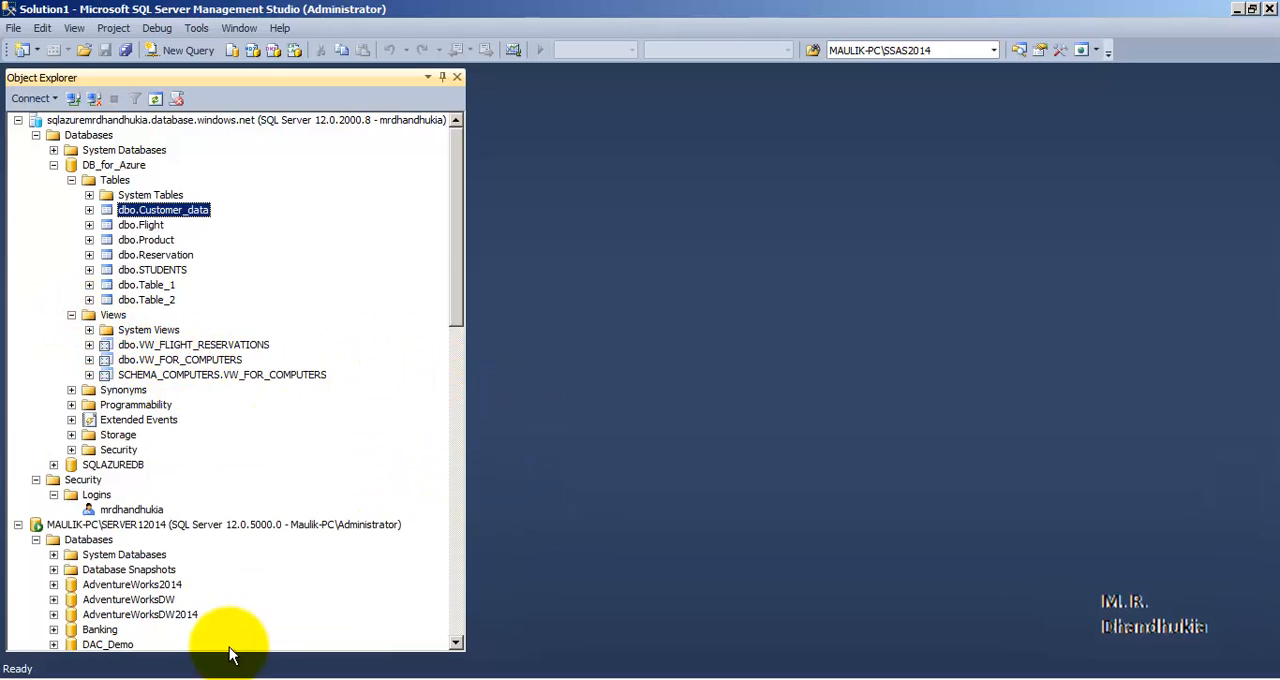
{"action": "left_click", "coordinate": [200, 676]}
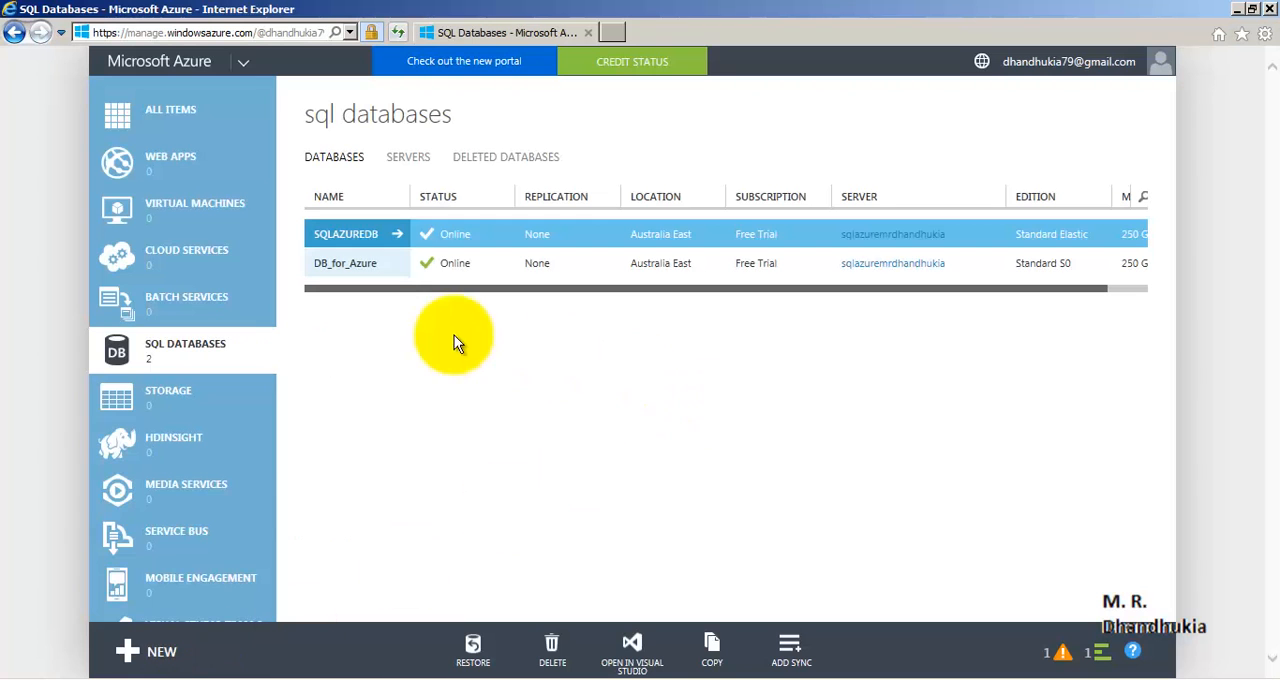